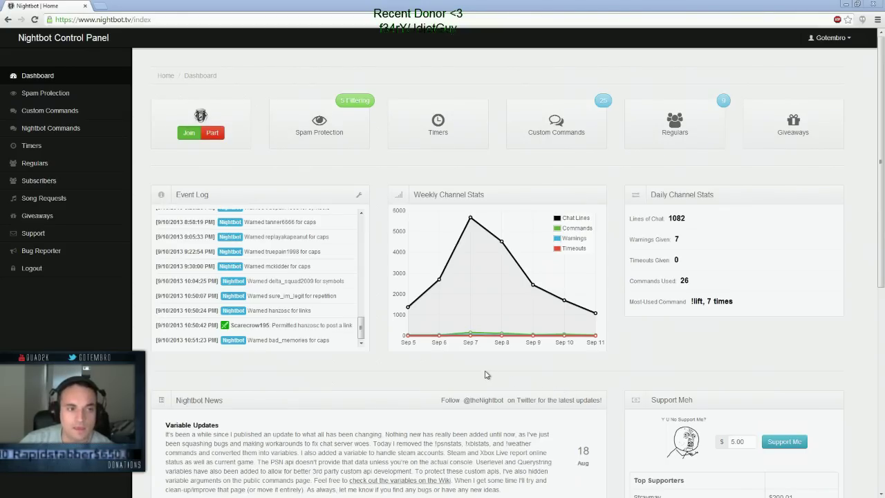
Have Nightbot join the channel, then start a /mod command in Twitch chat and erase it.
left_click(165, 19)
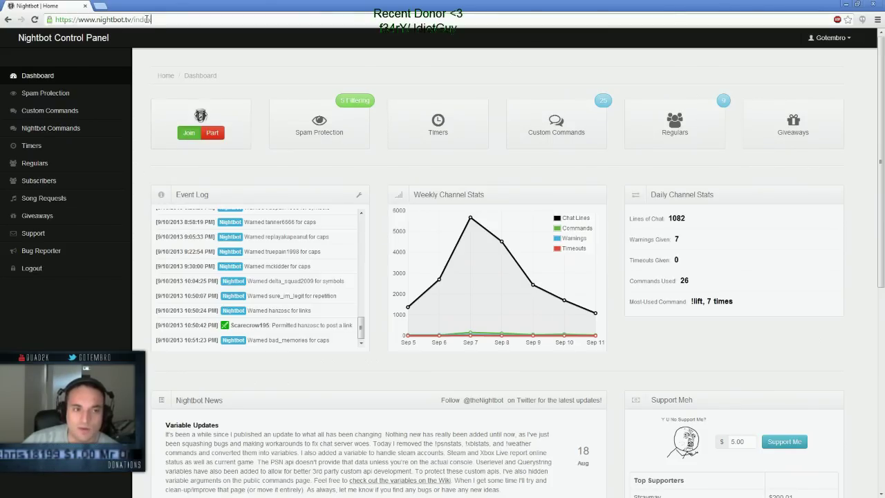
left_click(187, 133)
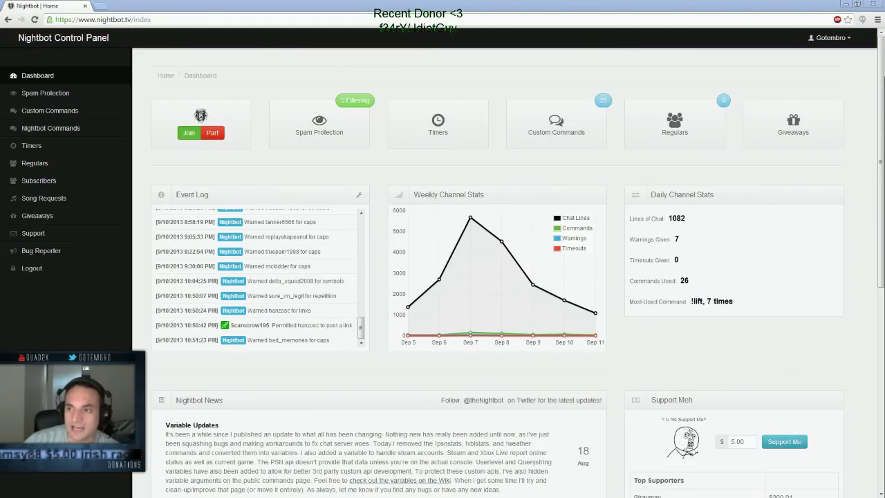
key("alt+Tab")
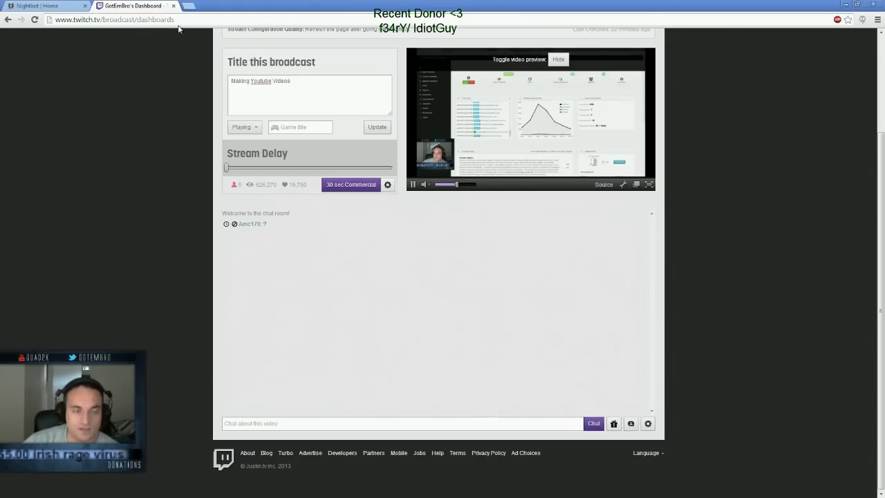
left_click(314, 421)
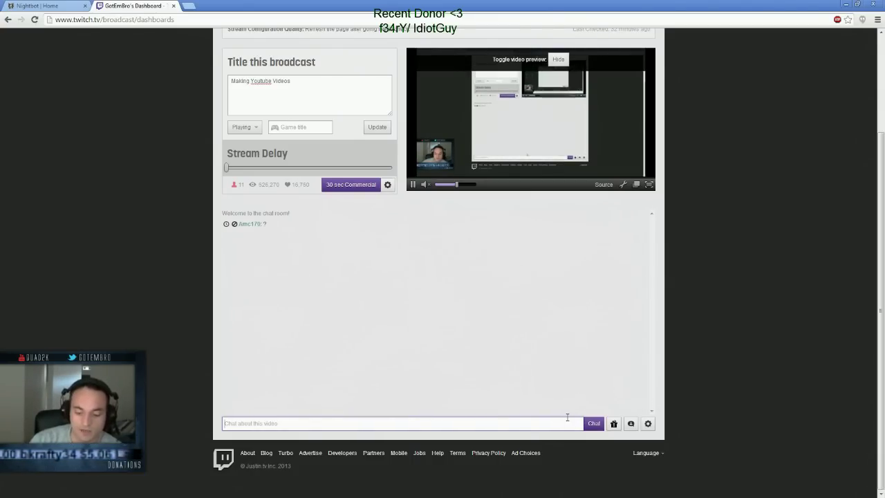
type("/mod")
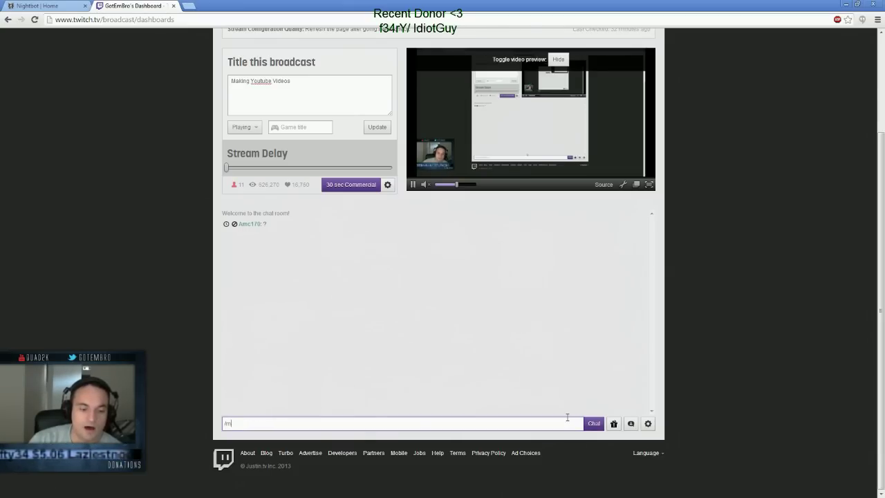
key("BackSpace")
key("BackSpace")
key("BackSpace")
key("BackSpace")
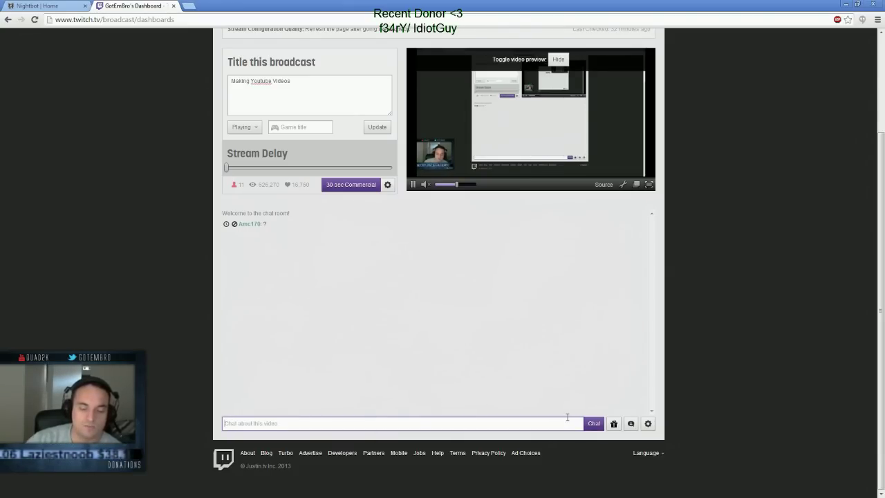
View Nightbot's user card from the Twitch chat viewer list, then return to Nightbot.
left_click(629, 423)
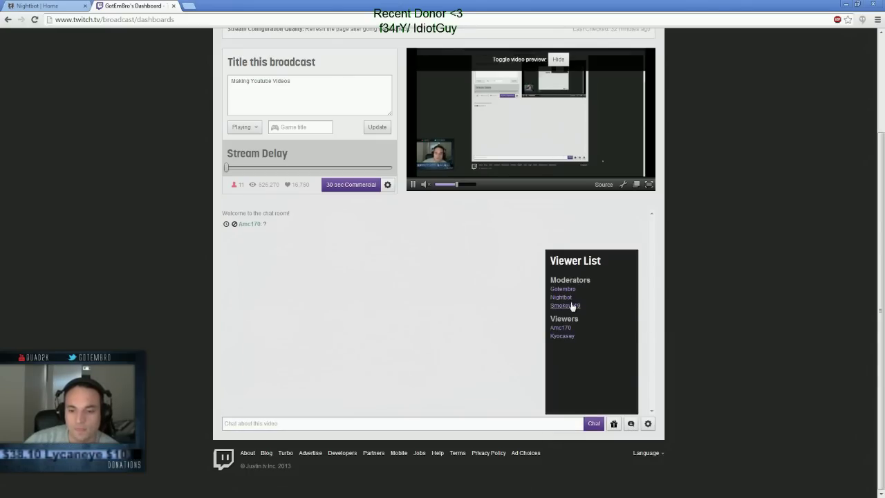
right_click(560, 298)
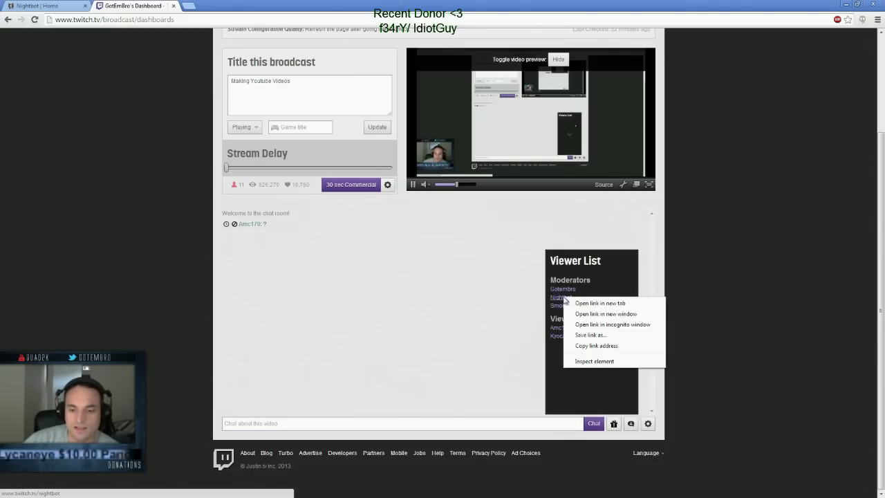
left_click(561, 298)
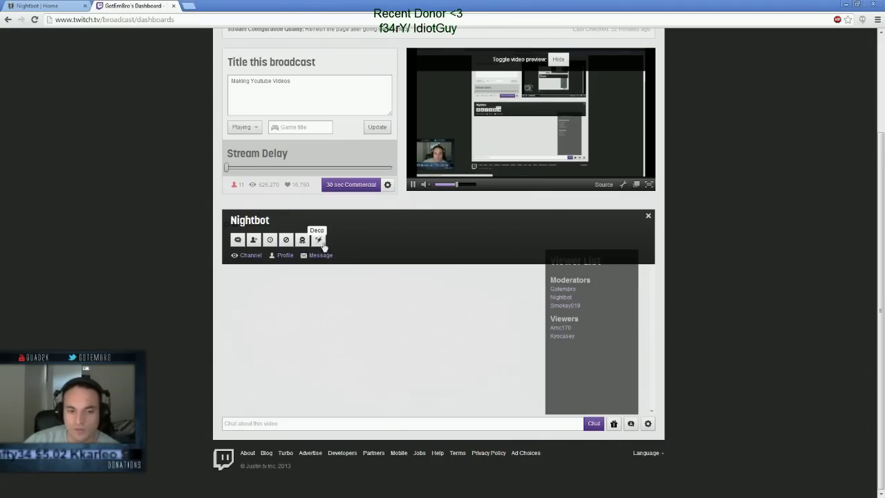
left_click(648, 215)
left_click(42, 5)
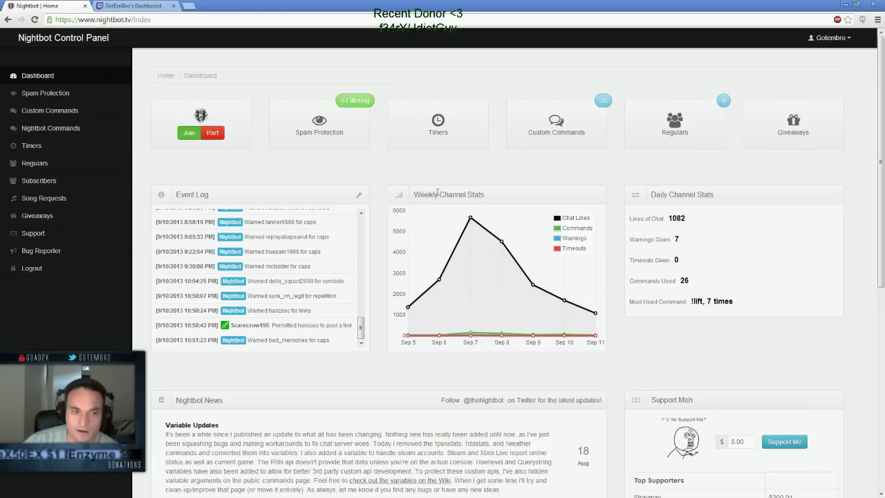
Rejoin Nightbot to the channel and empty the link Timeout Message on Spam Protection.
left_click(188, 132)
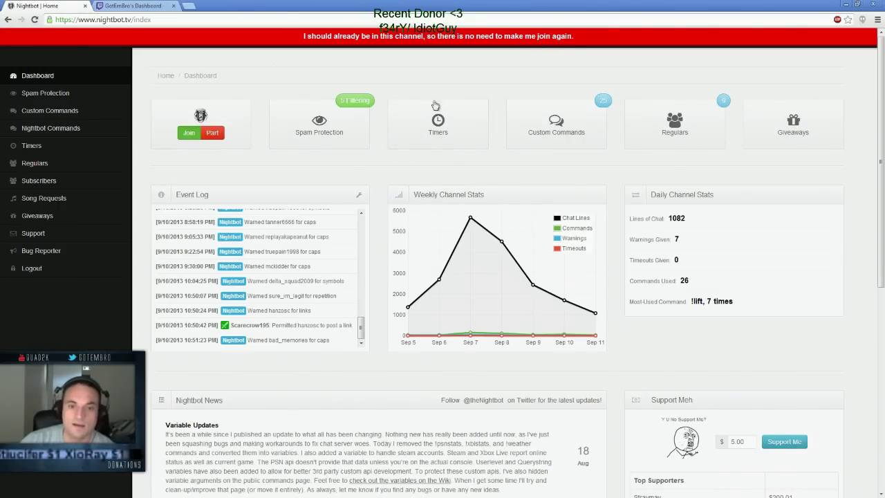
left_click(56, 95)
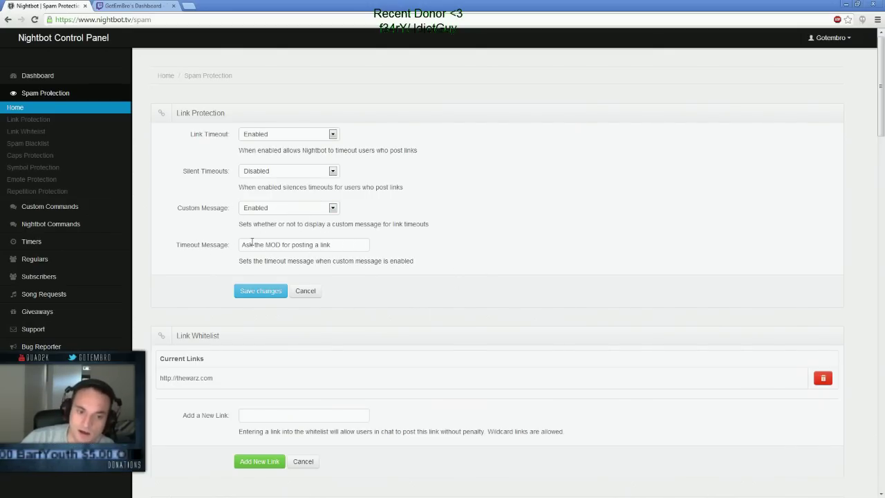
mouse_move(251, 242)
left_mouse_down()
mouse_move(357, 244)
mouse_move(240, 245)
left_mouse_up()
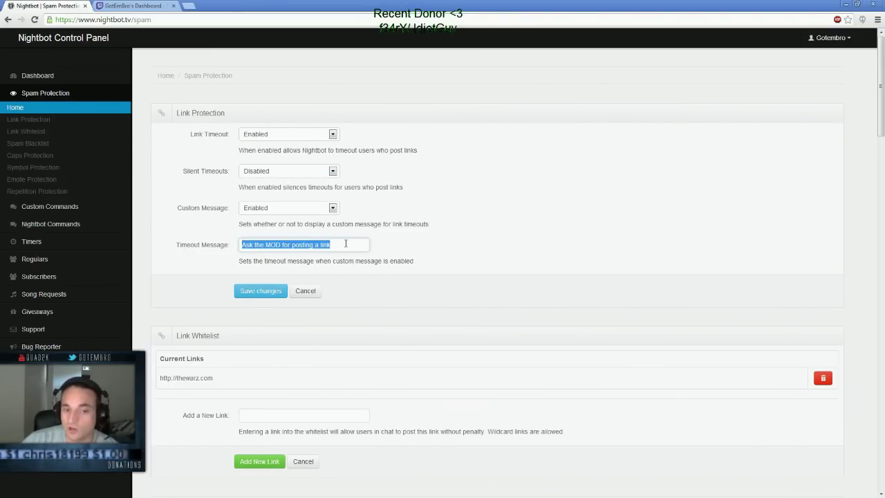
type("A")
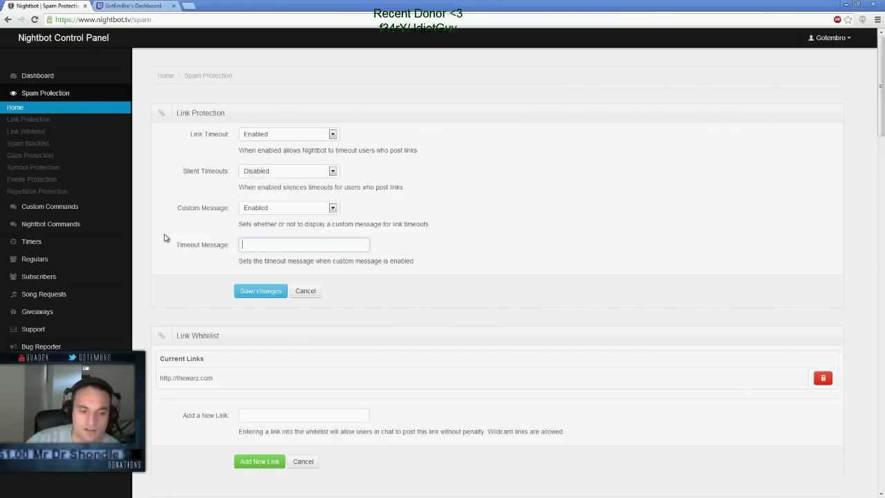
left_click(230, 336)
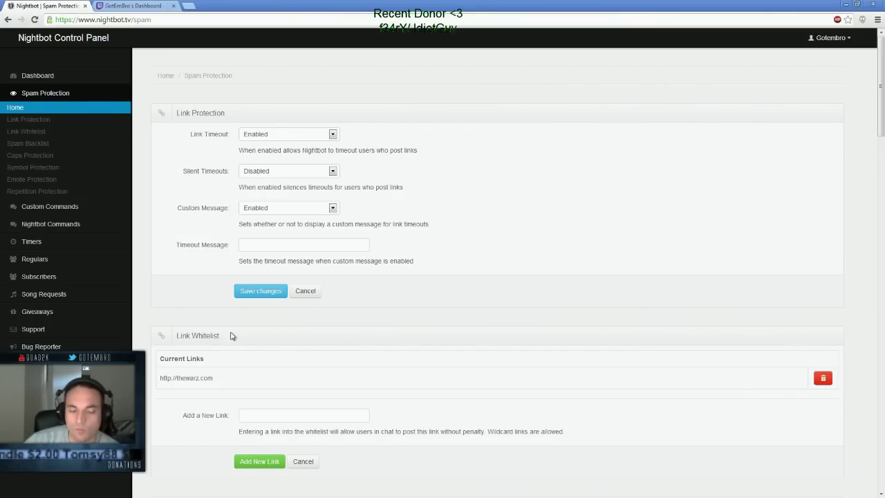
scroll(388, 326, "down", 3)
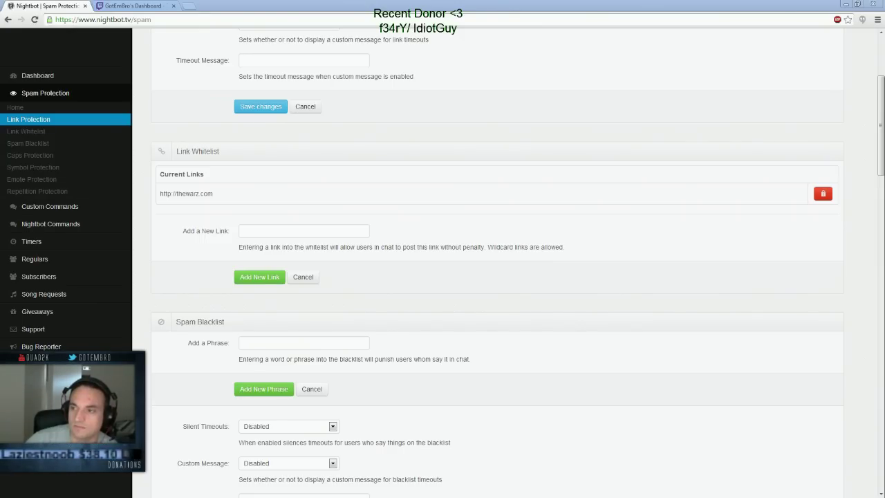
left_click(274, 234)
type("http://warz.me/")
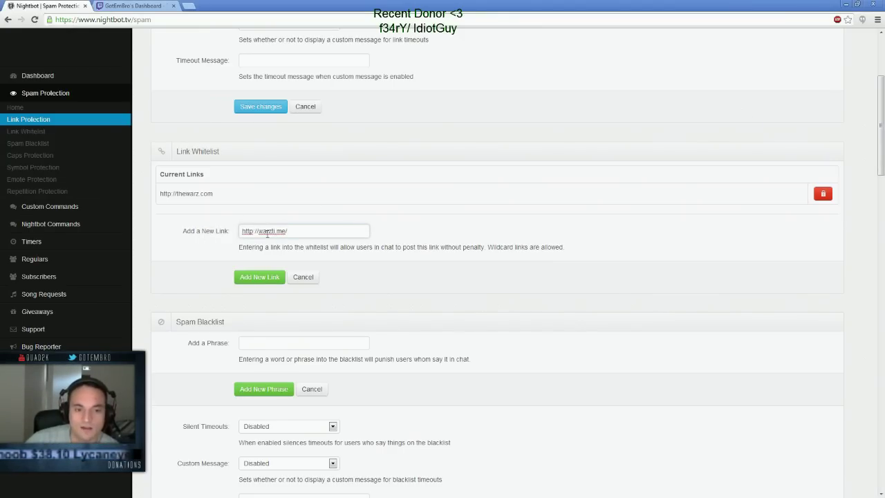
left_click(259, 277)
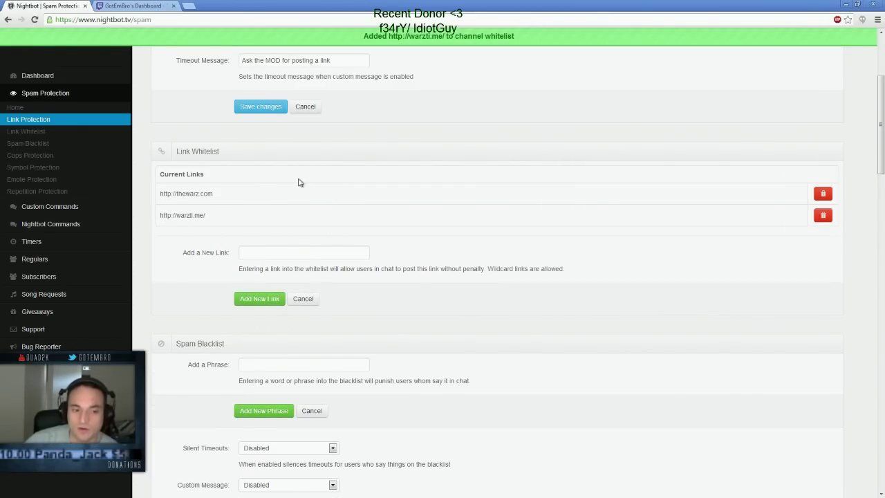
scroll(408, 217, "down", 1)
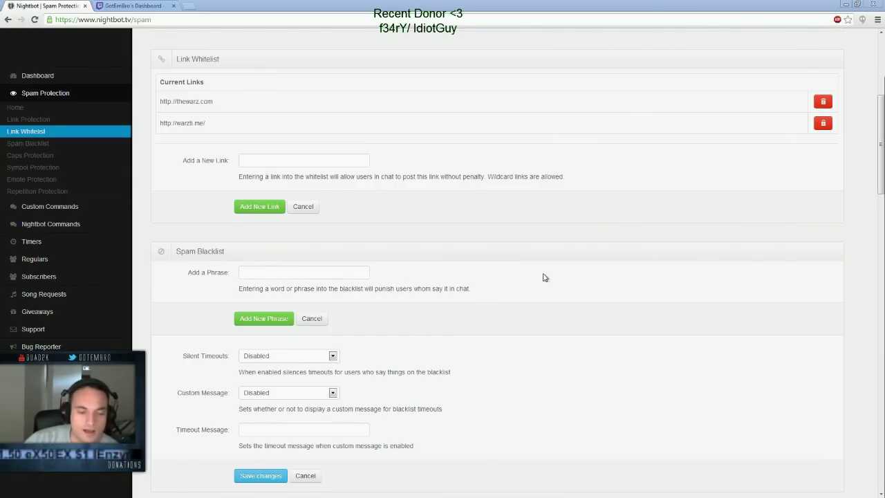
Keep Caps Timeout enabled with a 10-capital minimum and save the caps protection settings.
scroll(509, 275, "down", 2)
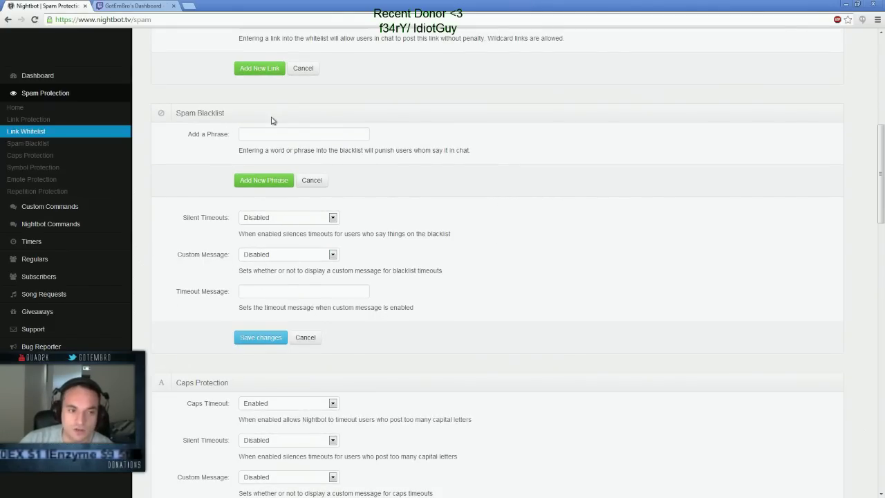
scroll(286, 253, "down", 3)
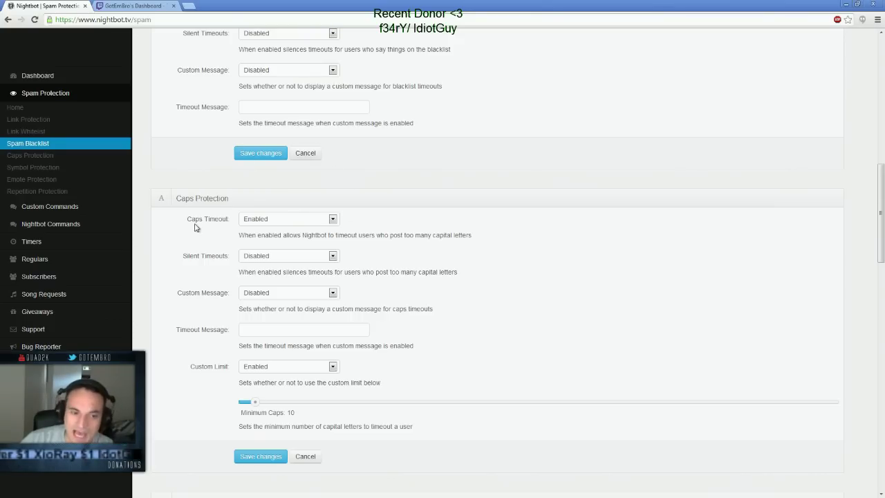
left_click(323, 224)
left_click(323, 224)
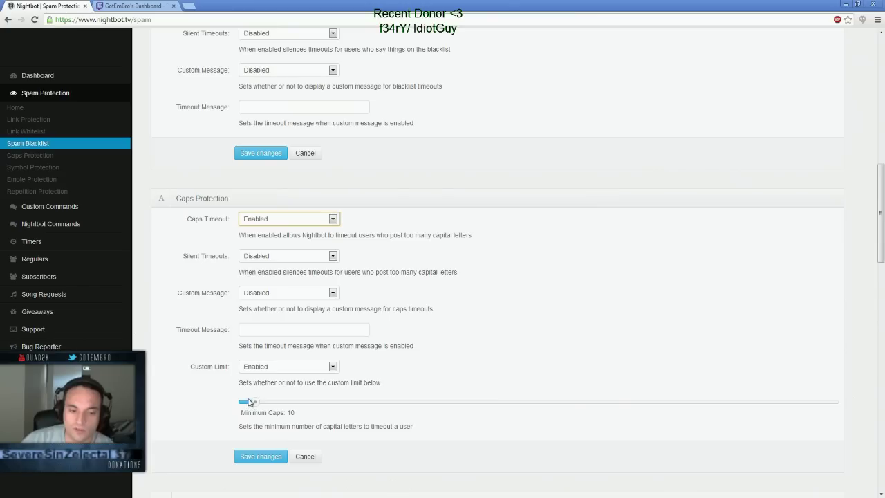
left_click(277, 458)
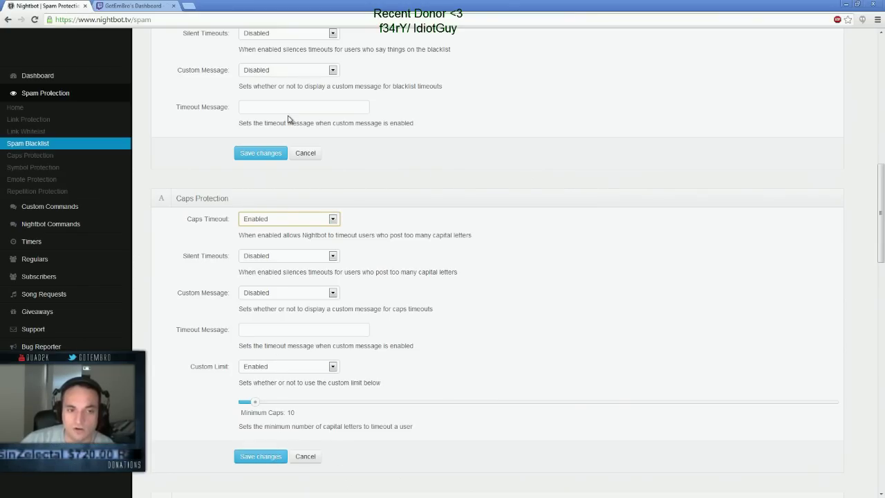
left_click(258, 456)
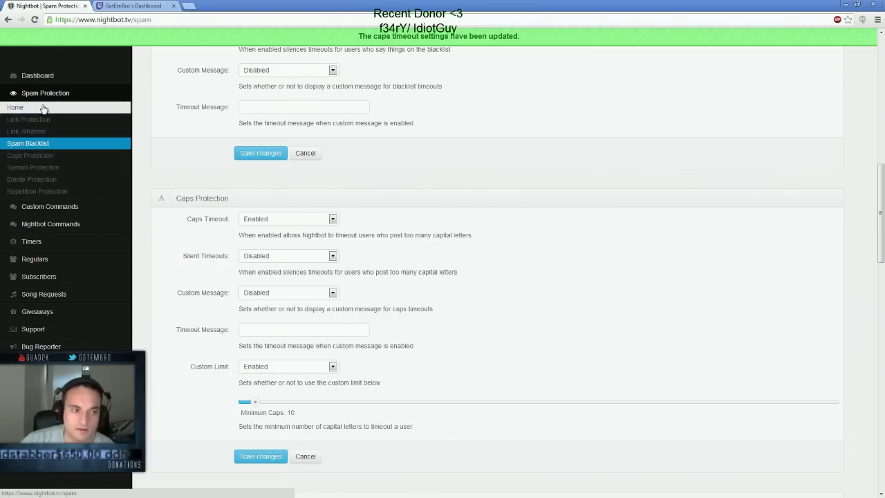
Go to the Custom Commands list and open the Add a Command form.
left_click(51, 207)
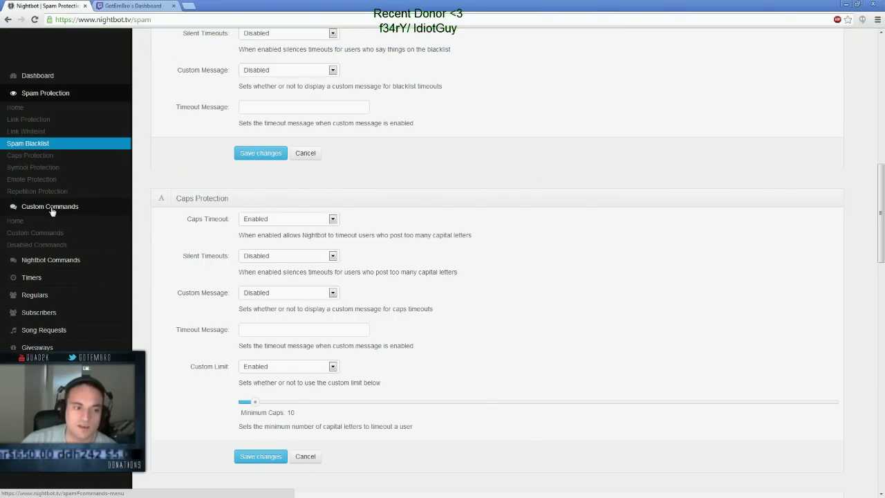
left_click(17, 220)
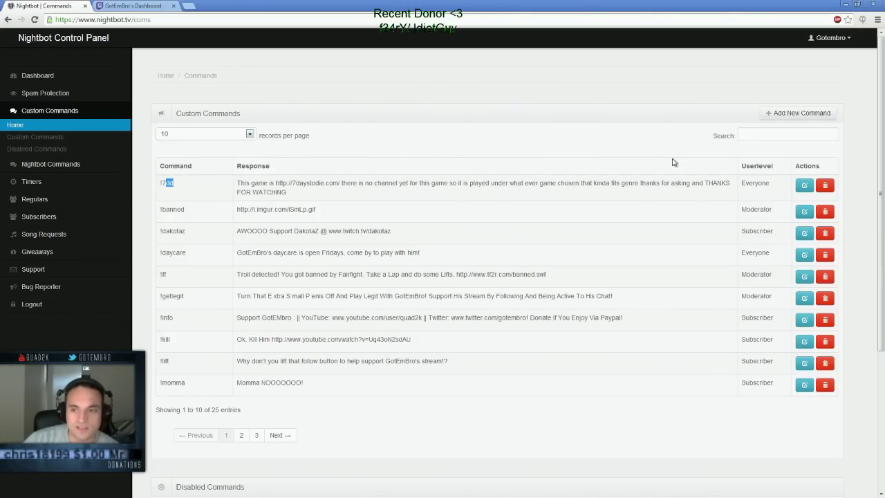
left_click(784, 114)
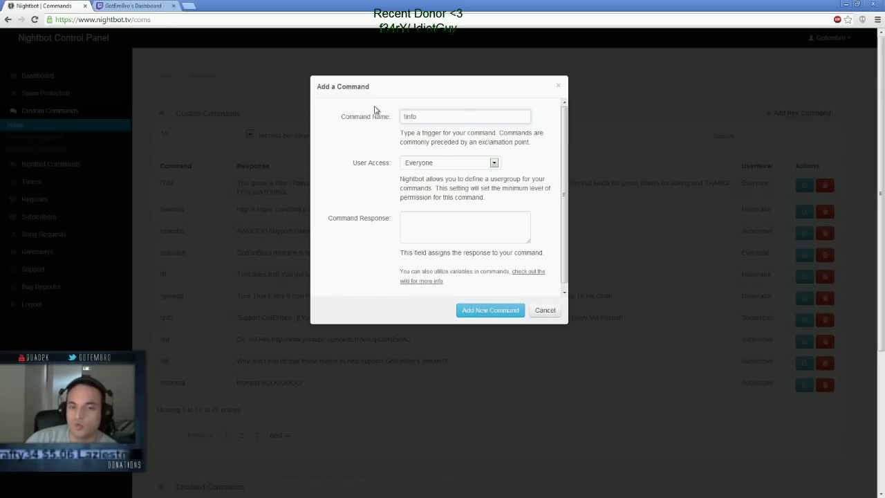
Set User Access to Moderator, then discard the Add a Command form.
left_click(469, 165)
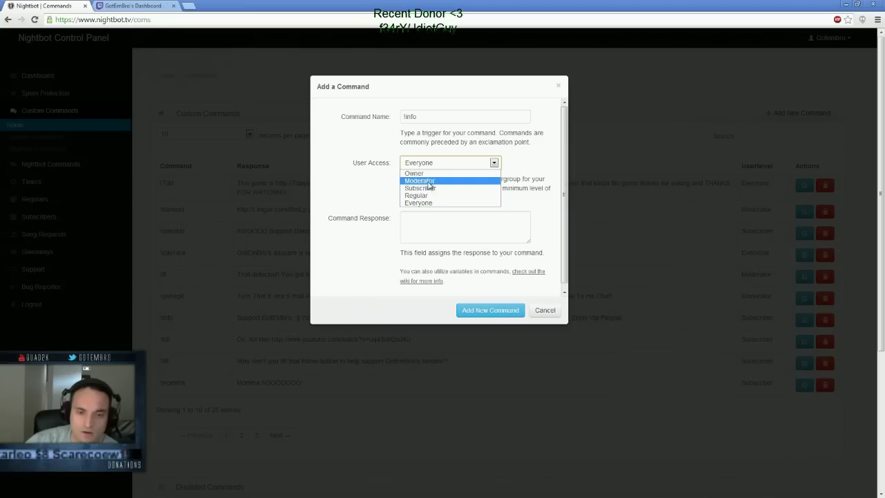
left_click(451, 181)
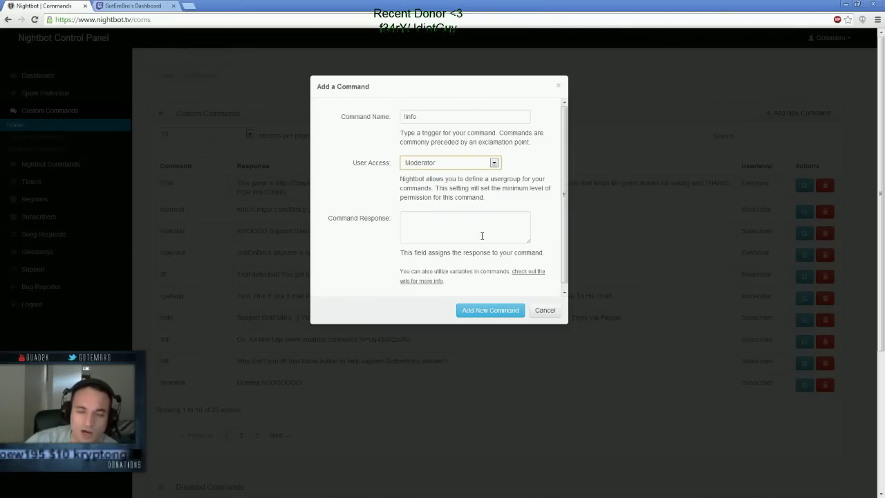
left_click(559, 86)
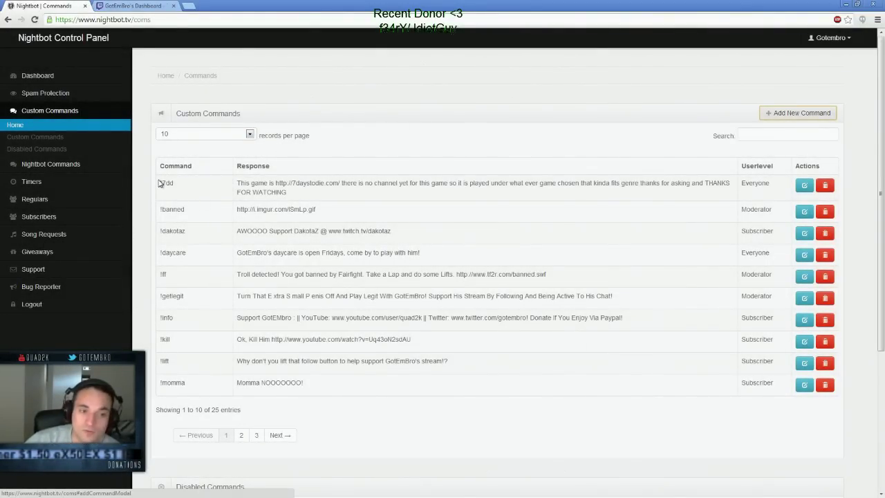
Highlight the !7dd and !dakotaz names and the !info response in the commands table.
left_click_drag(159, 182, 196, 182)
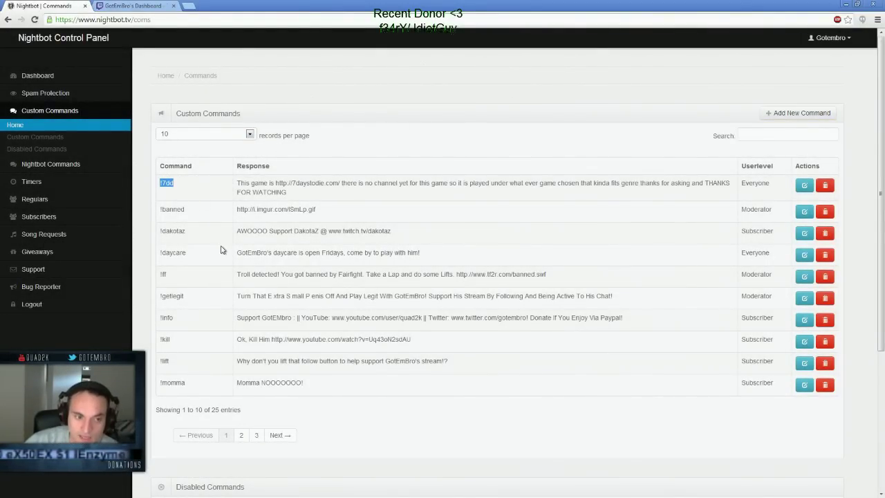
left_click_drag(160, 231, 175, 231)
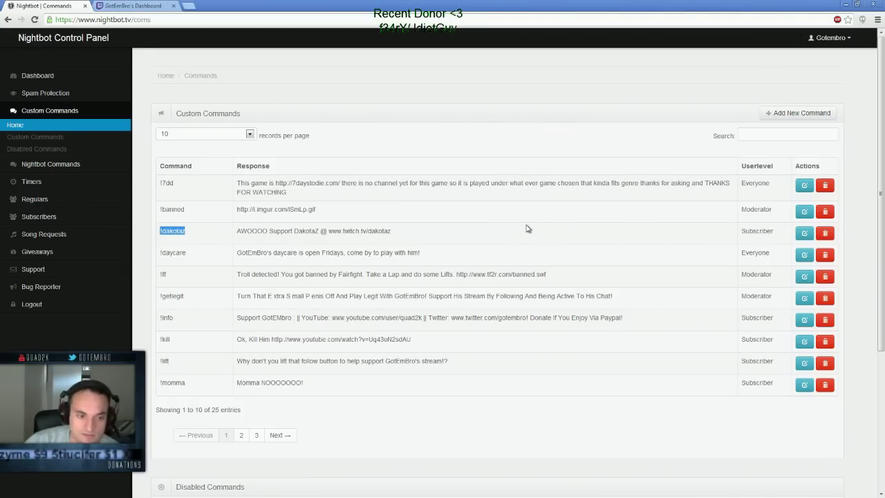
scroll(400, 268, "down", 1)
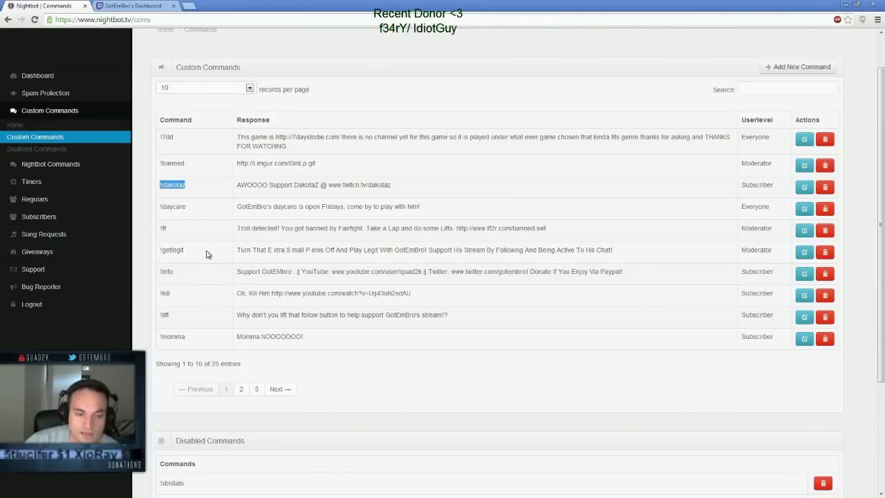
left_click_drag(159, 273, 160, 270)
left_click(248, 269)
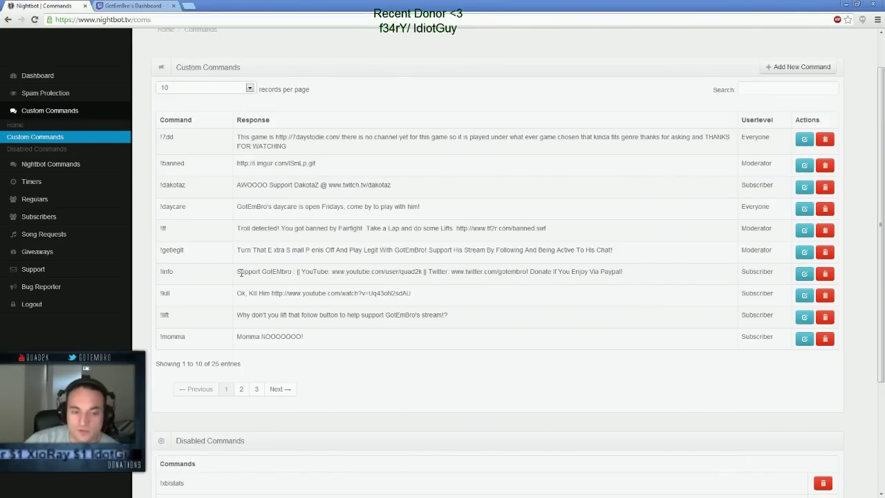
left_click_drag(241, 273, 158, 274)
left_click(643, 275)
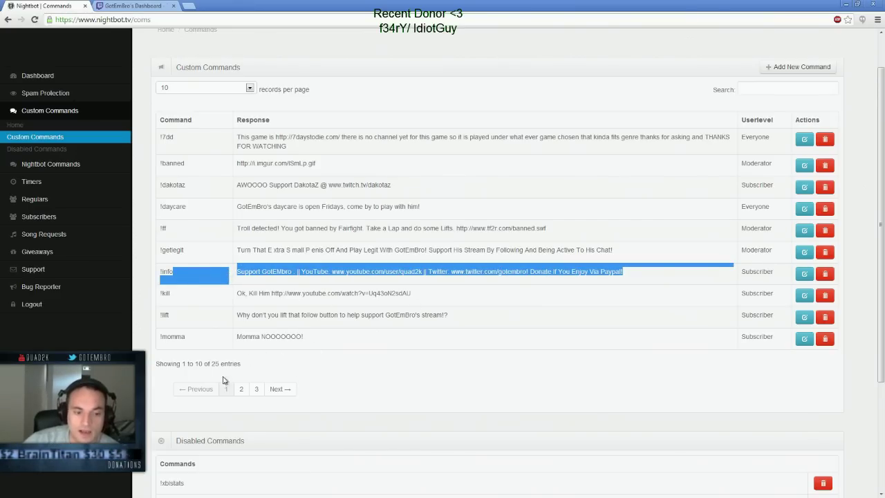
Go to page 2 of custom commands and delete !omen.
left_click(242, 388)
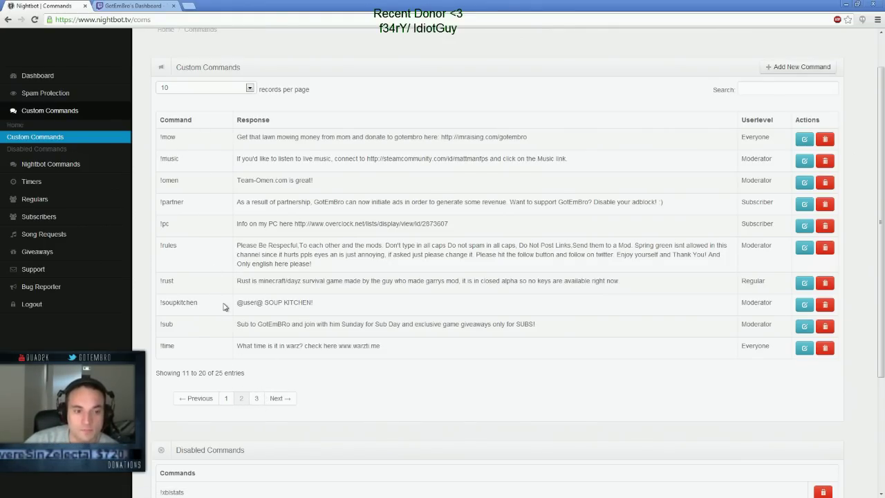
left_click(803, 184)
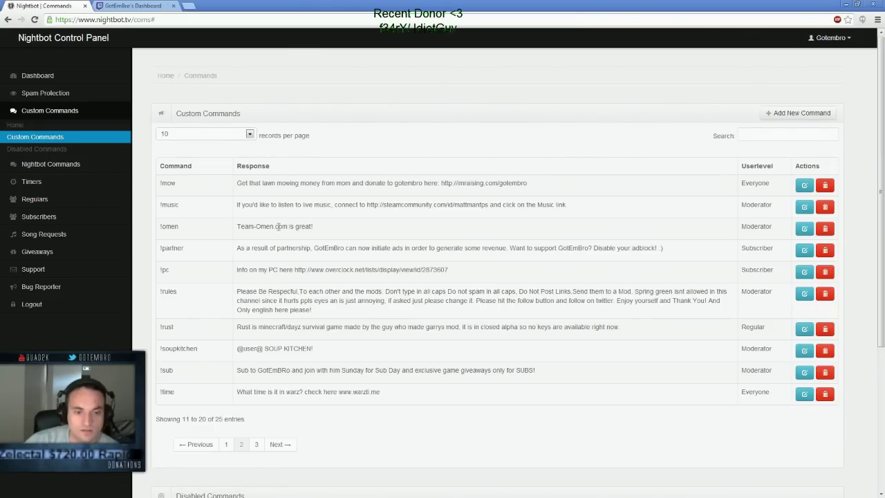
left_click(826, 229)
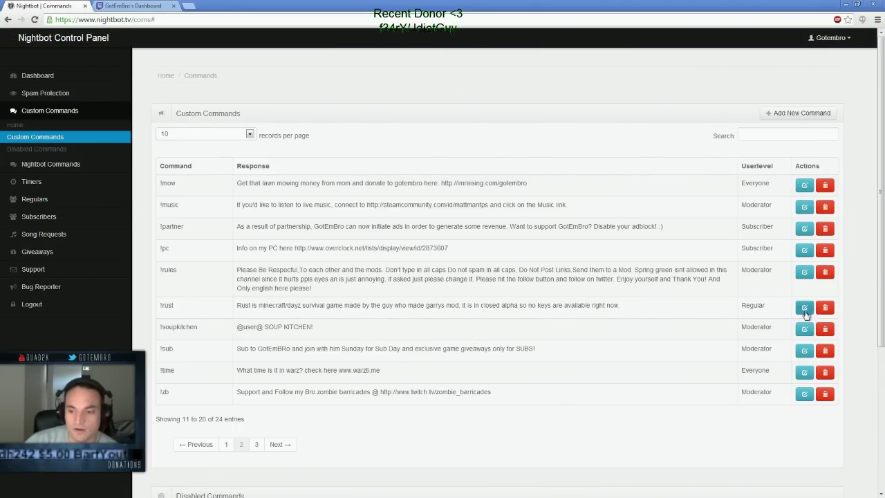
Open !soupkitchen for editing and cancel out, leaving the 24-command list unchanged.
left_click(804, 330)
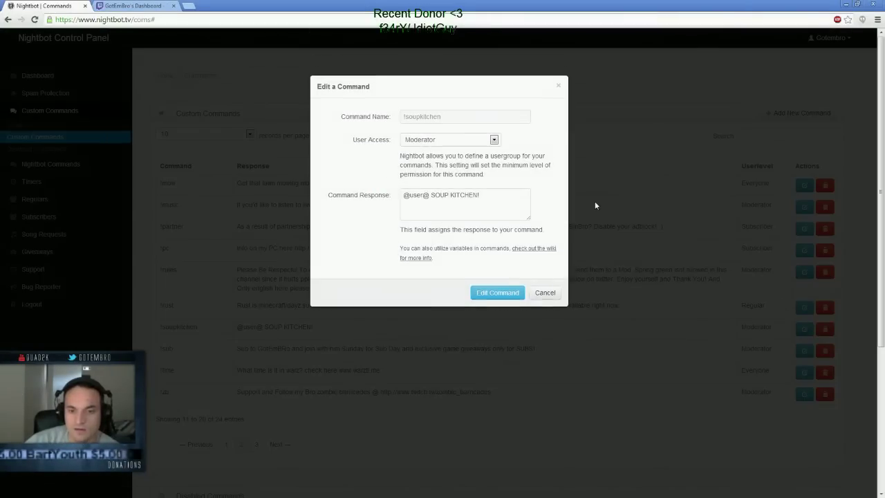
left_click(548, 293)
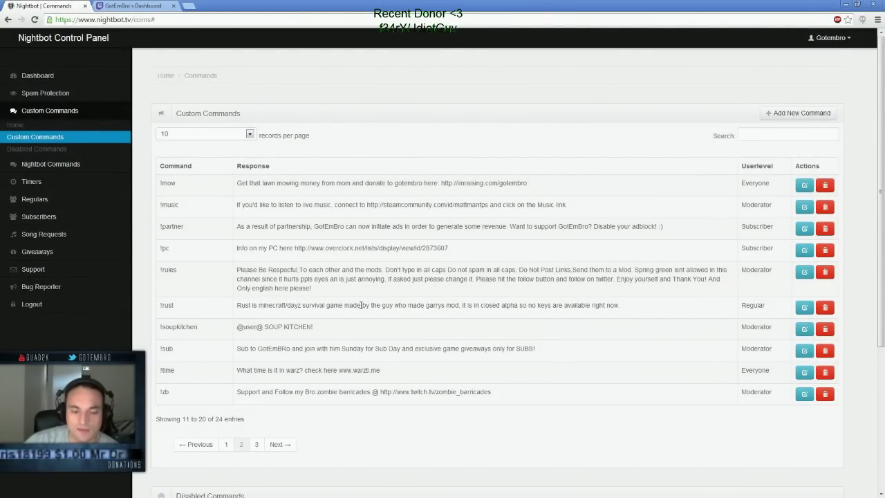
scroll(352, 298, "down", 3)
scroll(348, 242, "up", 3)
scroll(335, 292, "down", 3)
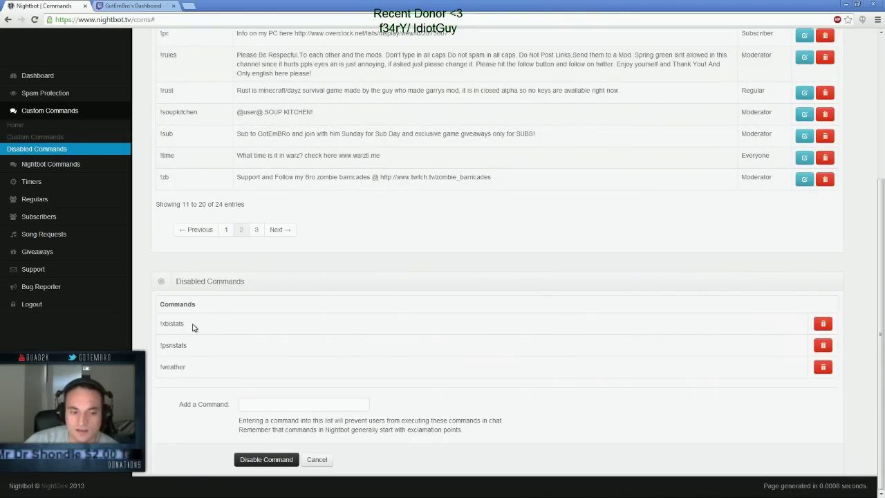
scroll(236, 325, "up", 3)
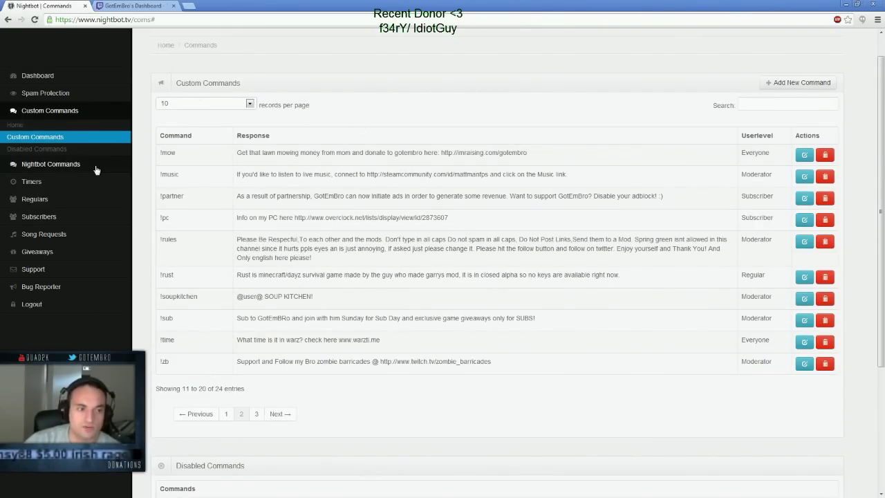
left_click(69, 169)
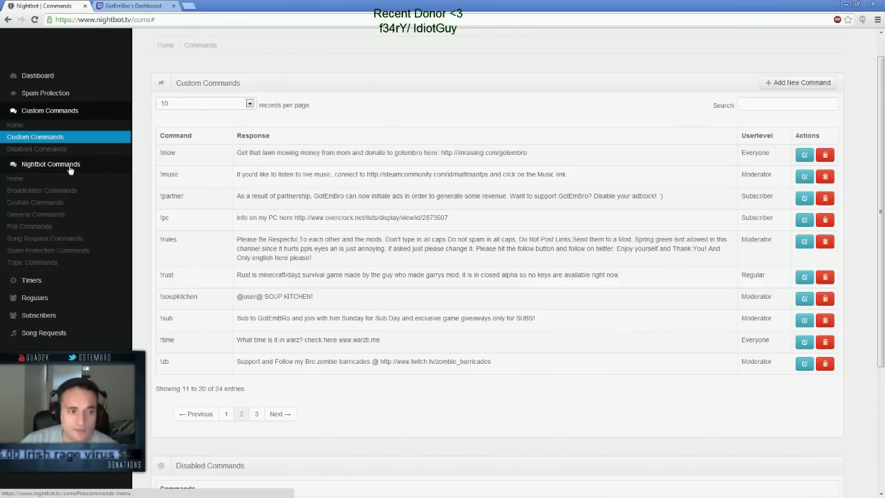
Copy '!nightbot join' from the built-in Nightbot Commands reference.
left_click(55, 177)
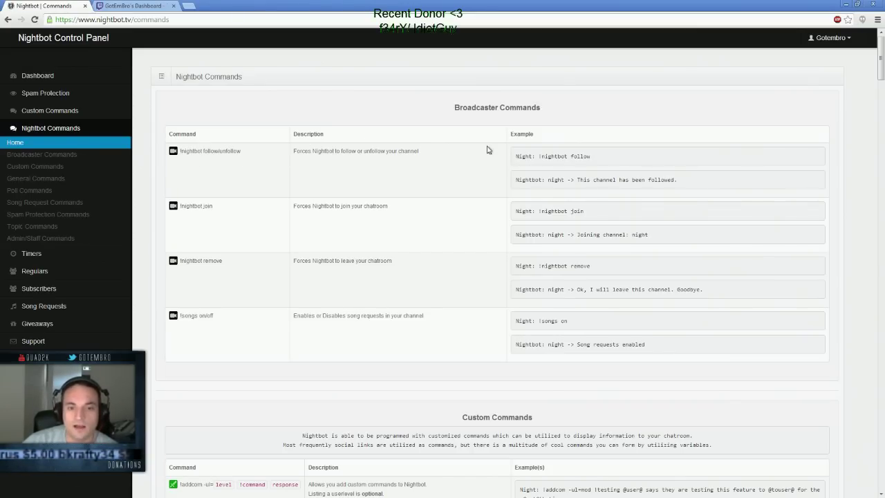
left_click_drag(295, 149, 434, 150)
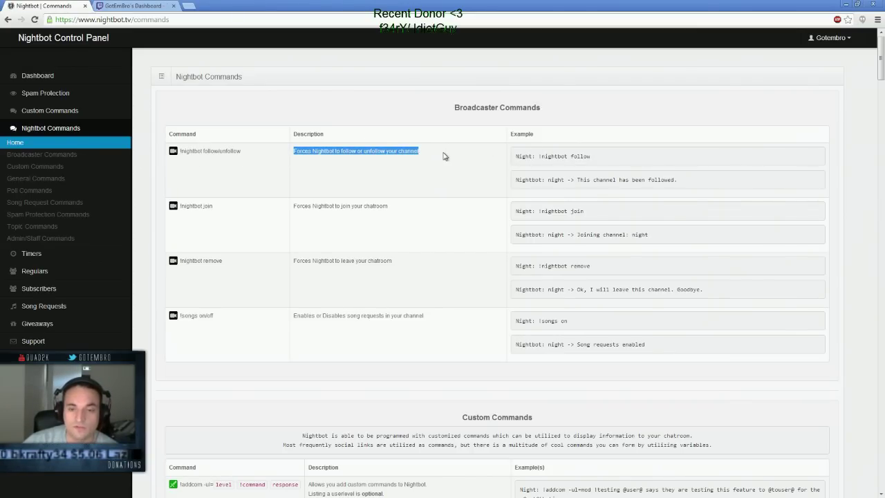
left_click(442, 155)
left_click_drag(239, 149, 179, 152)
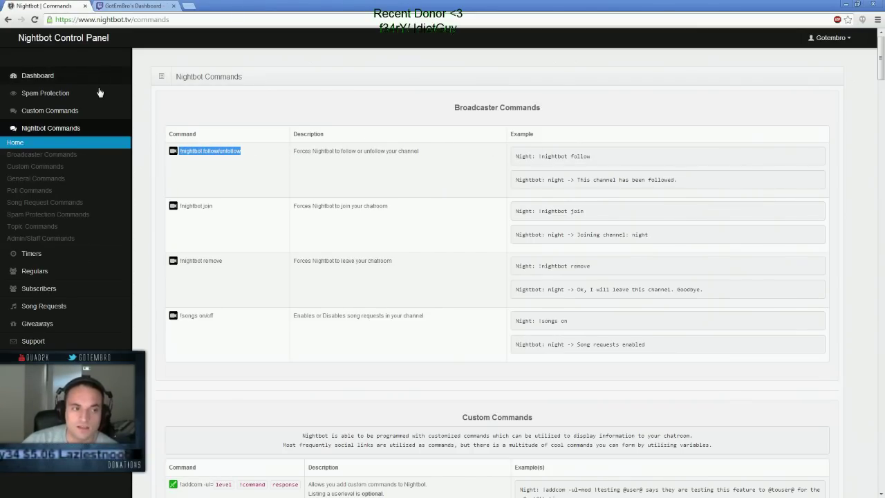
left_click_drag(229, 206, 178, 205)
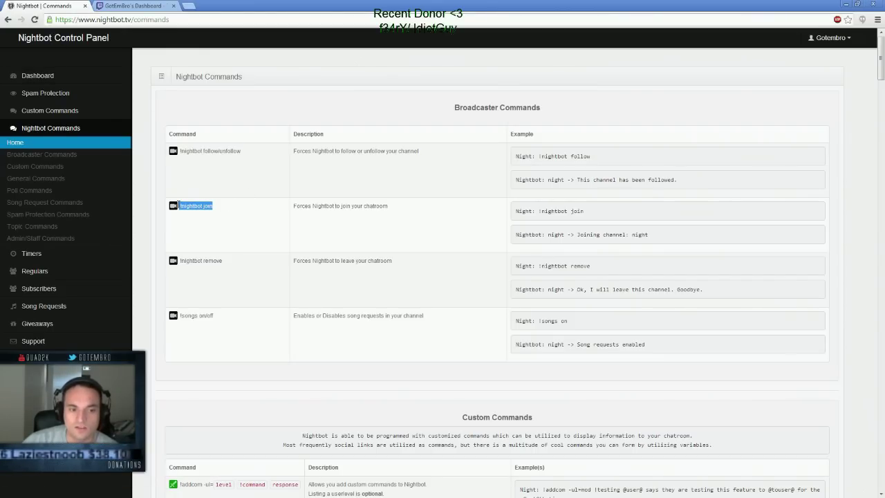
right_click(213, 206)
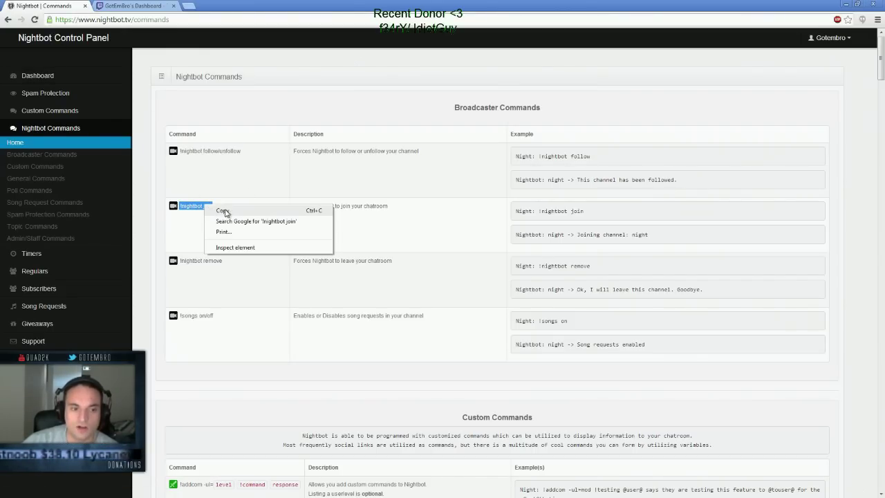
left_click(232, 211)
Paste '!nightbot join' into the Twitch dashboard chat box.
left_click(135, 5)
left_click(325, 423)
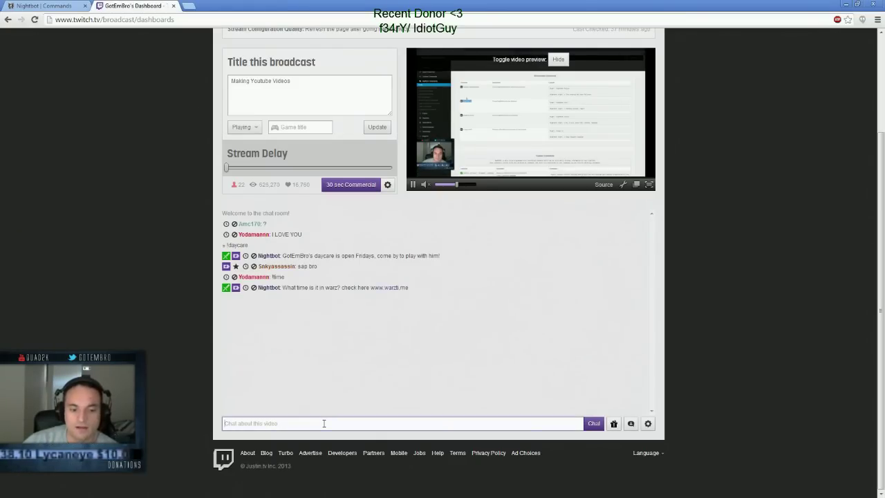
key("ctrl+v")
triple_click(284, 424)
left_click(285, 424)
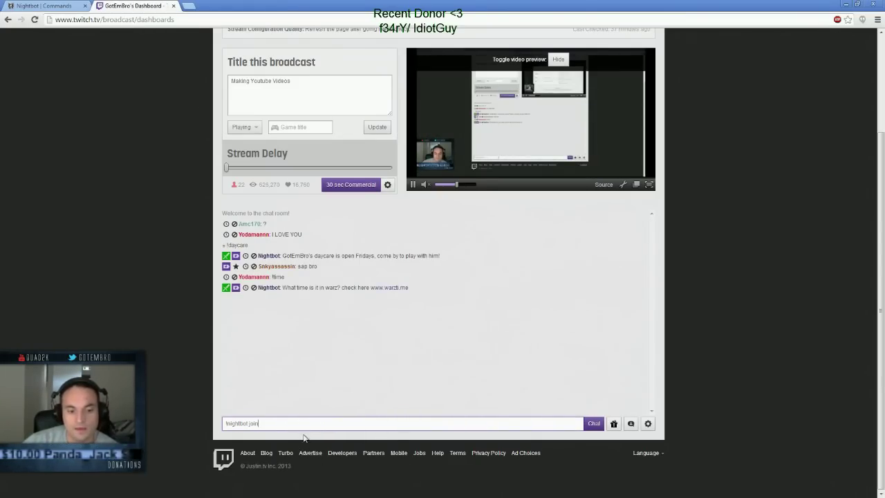
Return to the Nightbot Commands reference and scroll through the built-in commands.
left_click(44, 6)
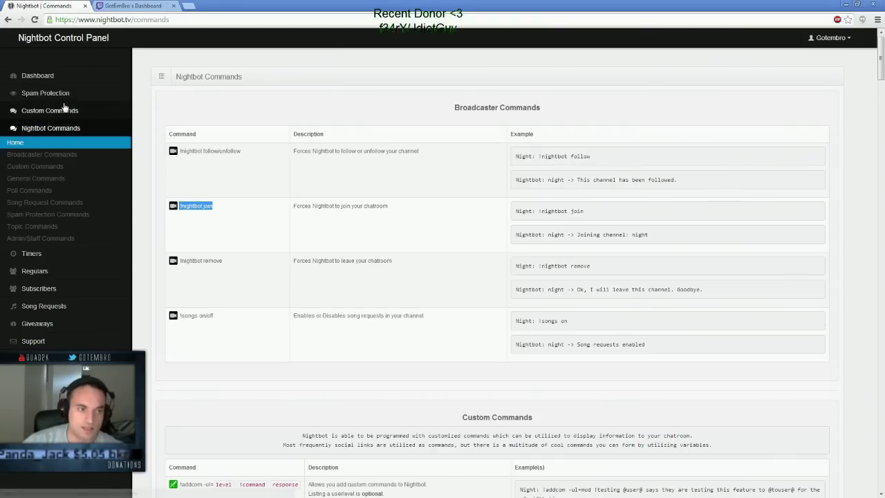
left_click(50, 78)
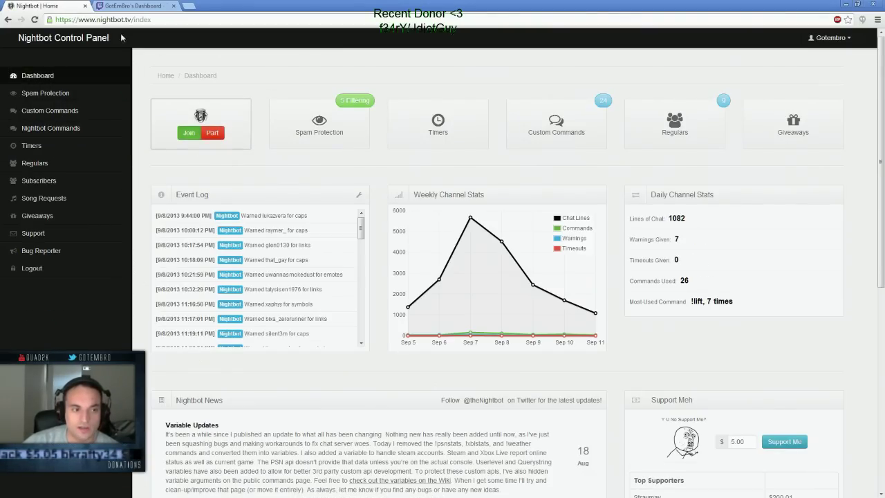
left_click(52, 128)
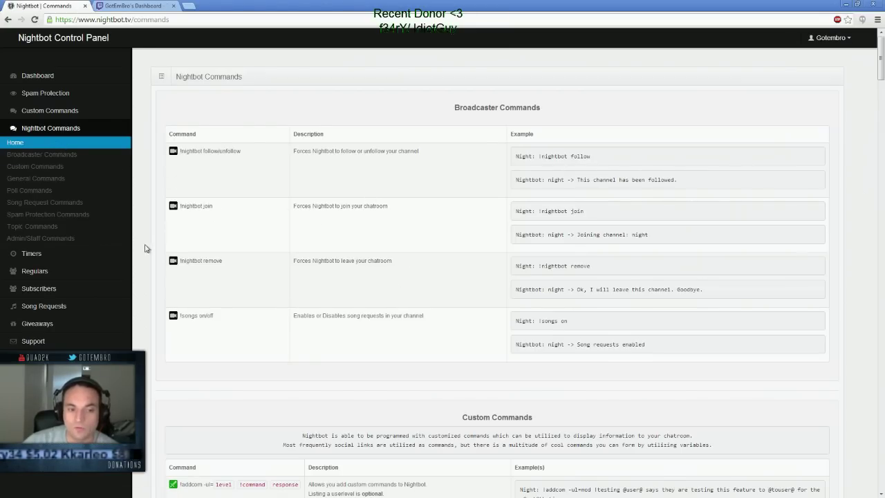
left_click_drag(222, 261, 180, 261)
scroll(628, 132, "down", 3)
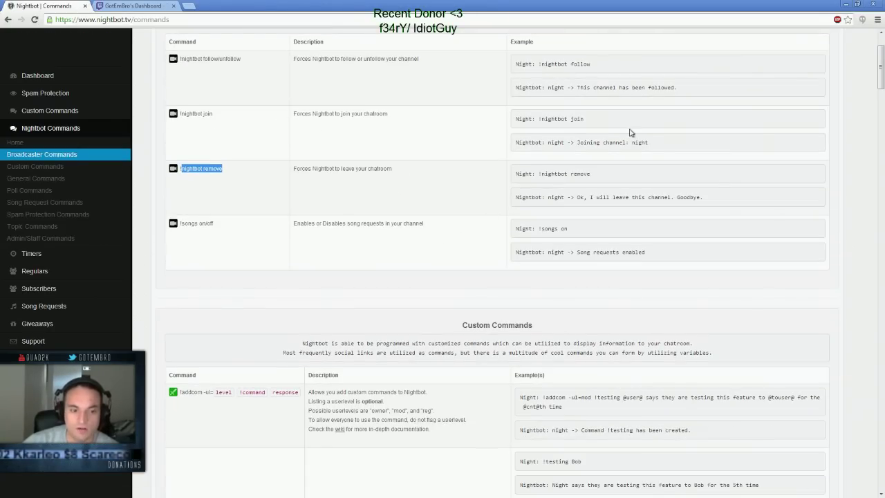
scroll(497, 226, "down", 2)
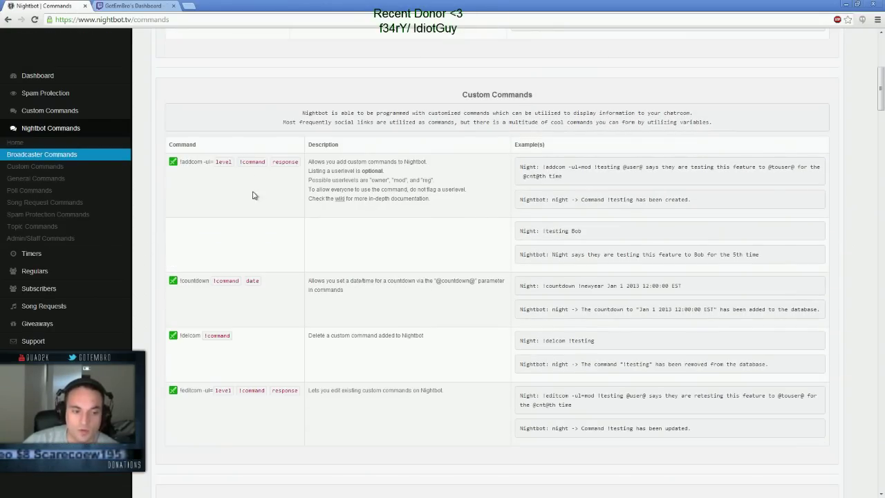
scroll(255, 184, "down", 5)
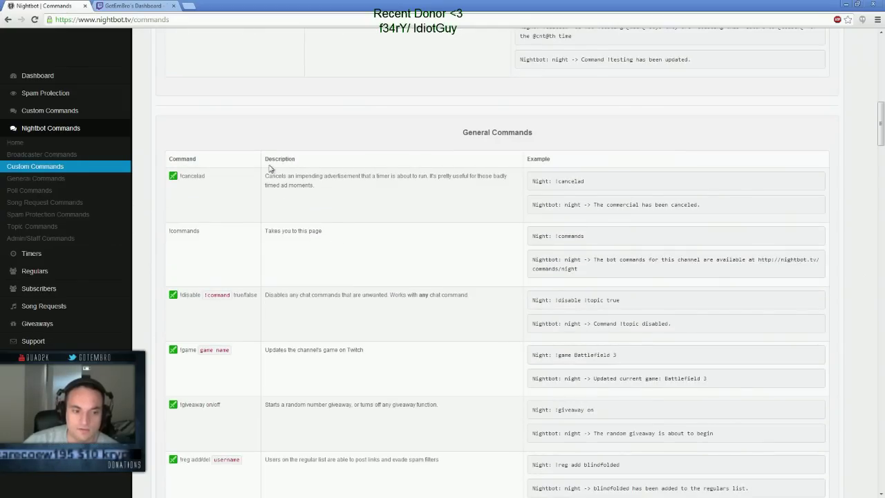
scroll(332, 230, "down", 3)
scroll(385, 205, "down", 3)
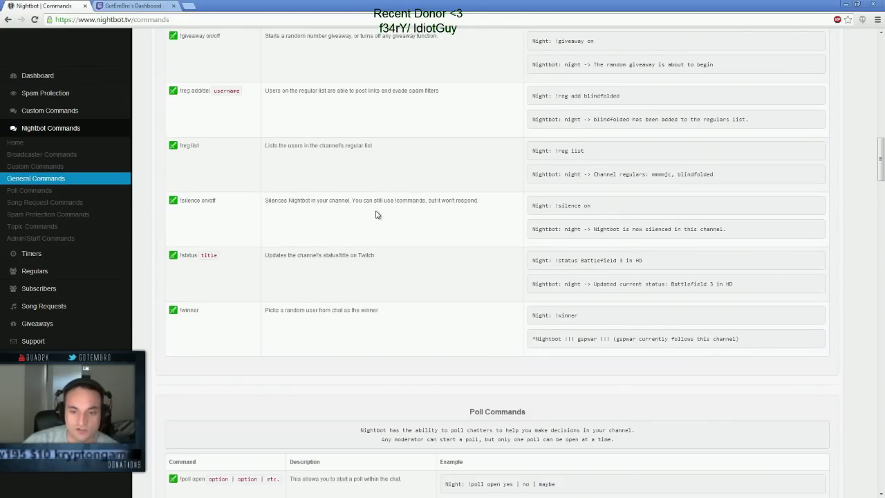
scroll(376, 215, "down", 5)
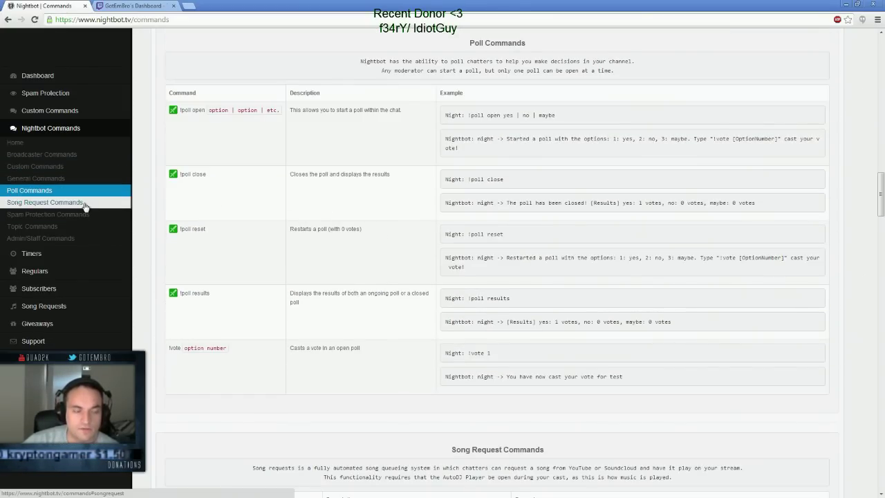
Browse the Song Request, Spam Protection and Admin/Staff command references, then open Timers.
left_click(85, 202)
scroll(456, 205, "up", 2)
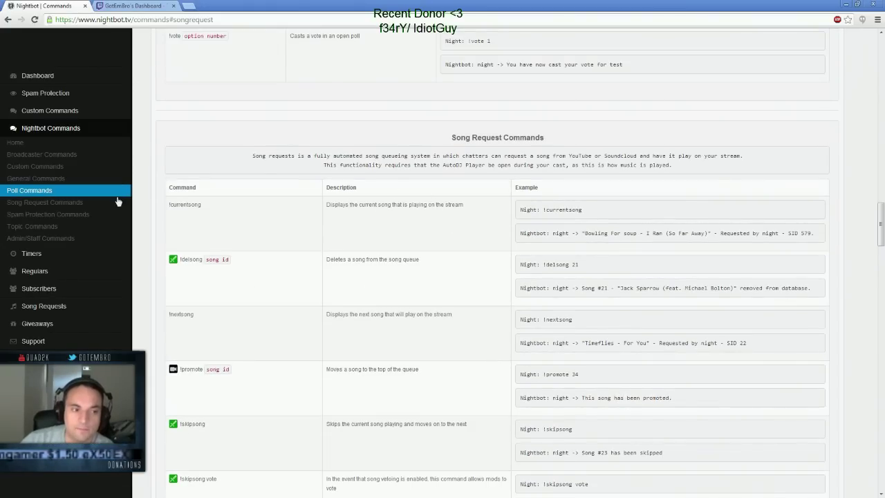
scroll(308, 189, "up", 4)
left_click(69, 201)
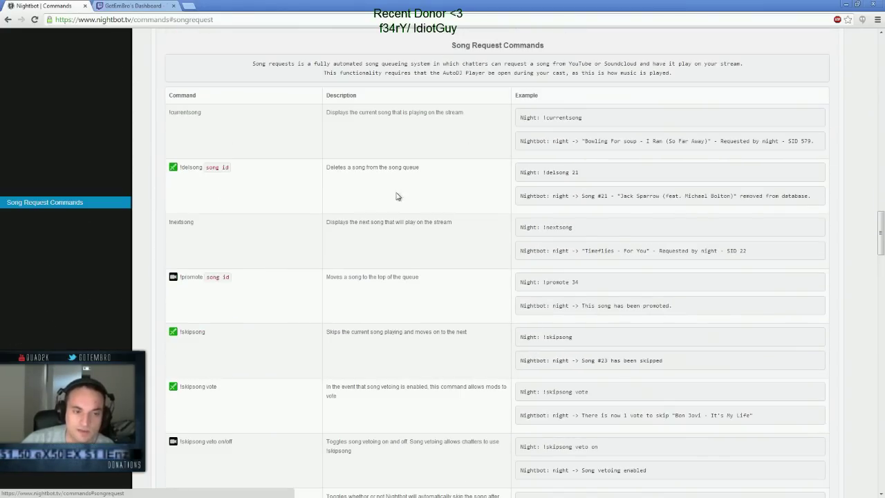
left_click(45, 215)
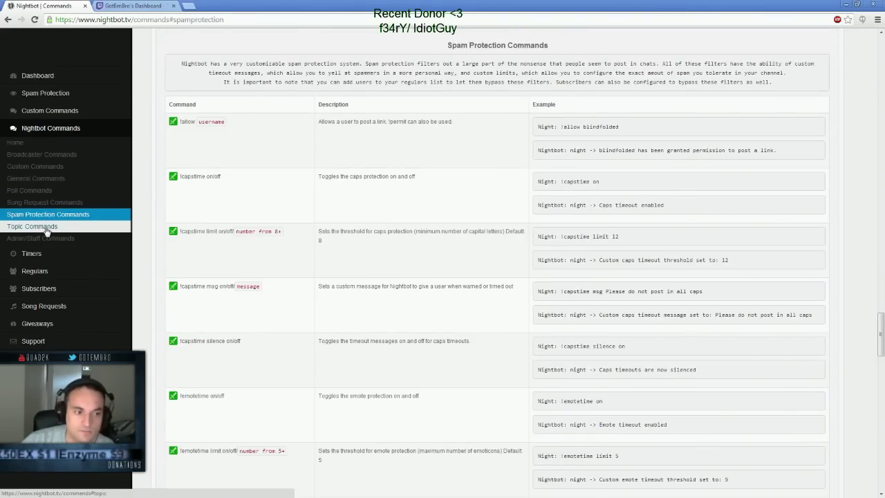
left_click(46, 203)
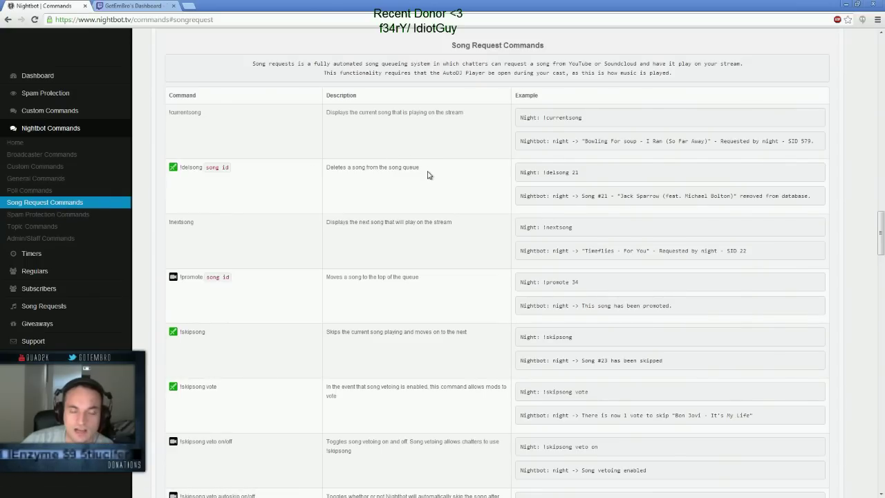
scroll(520, 194, "down", 3)
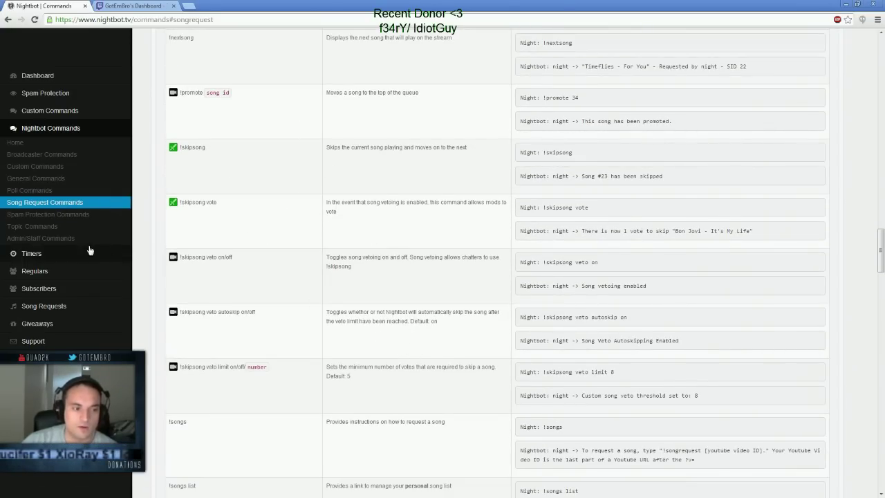
left_click(69, 238)
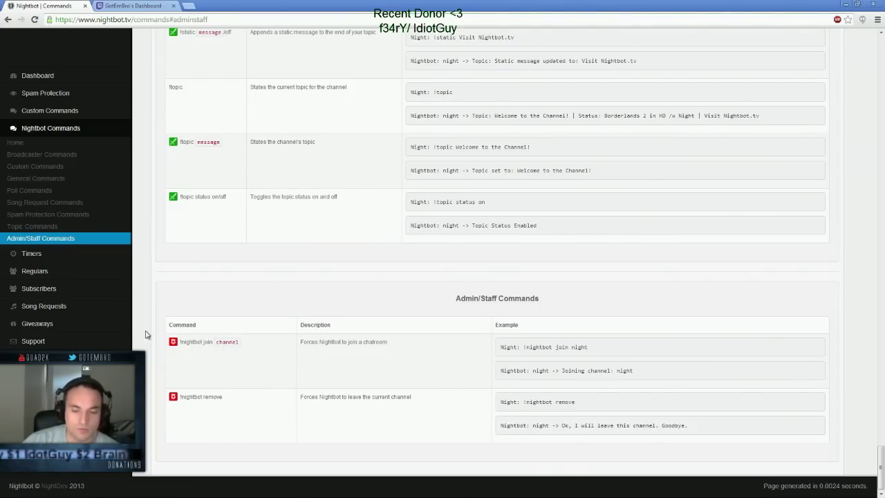
left_click(67, 253)
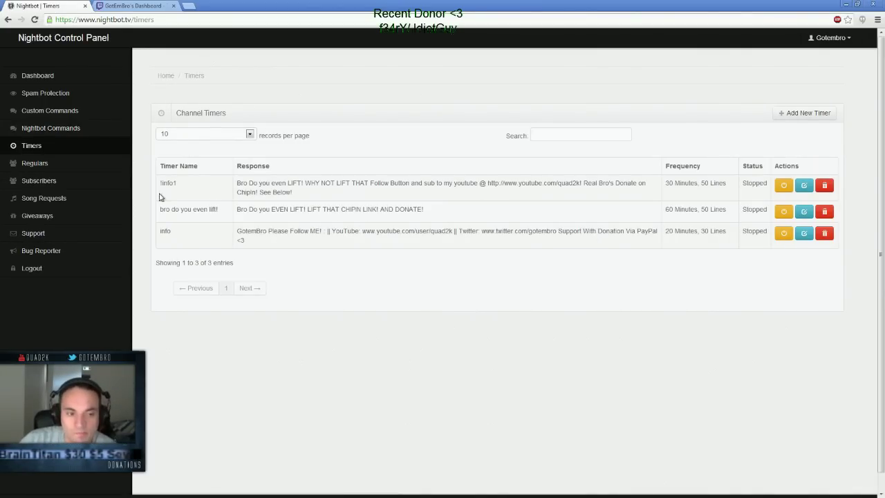
left_click_drag(240, 182, 423, 194)
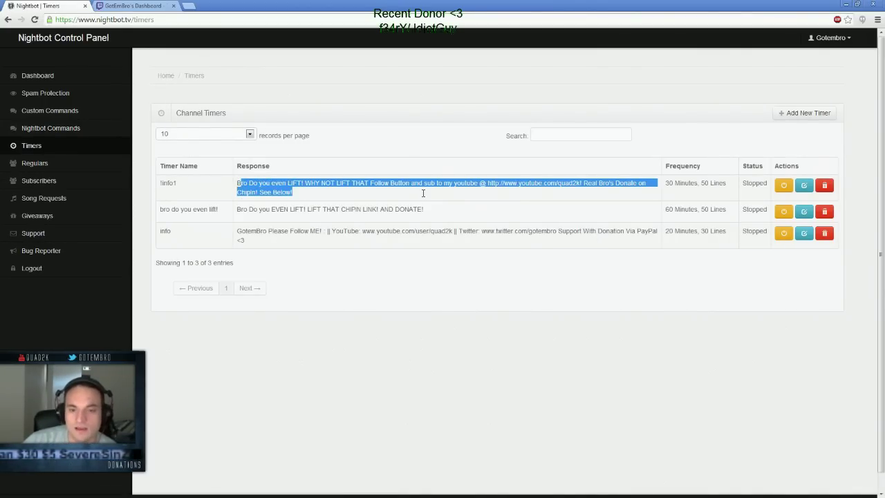
left_click_drag(509, 184, 601, 181)
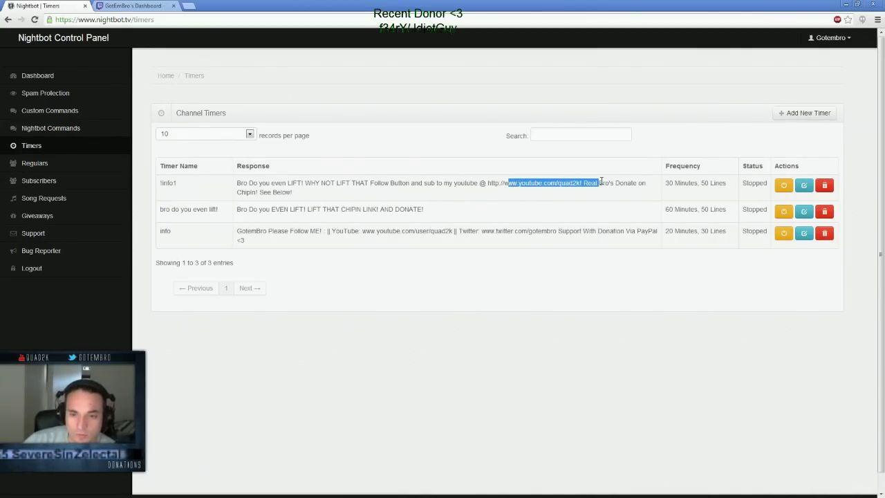
left_click(578, 185)
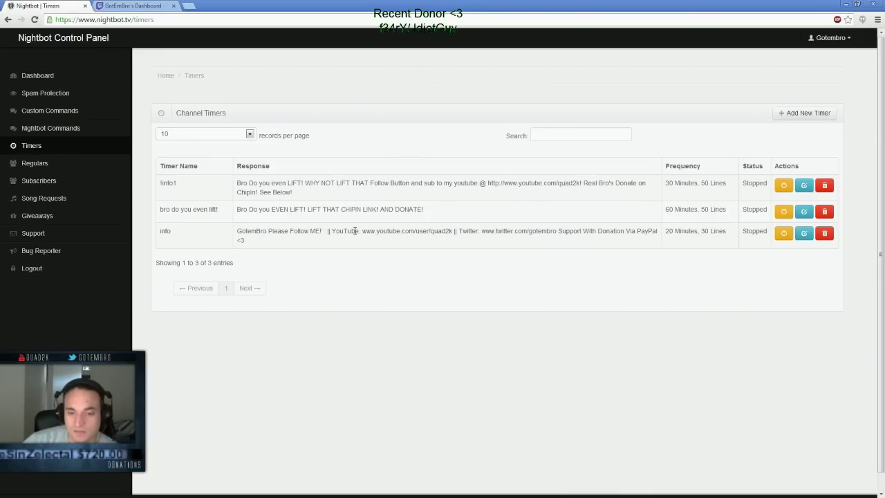
left_click_drag(355, 231, 597, 231)
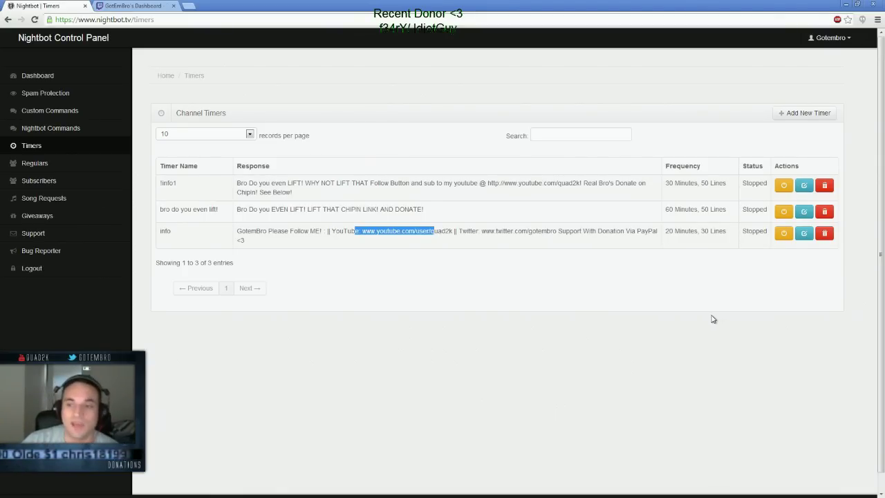
left_click(812, 114)
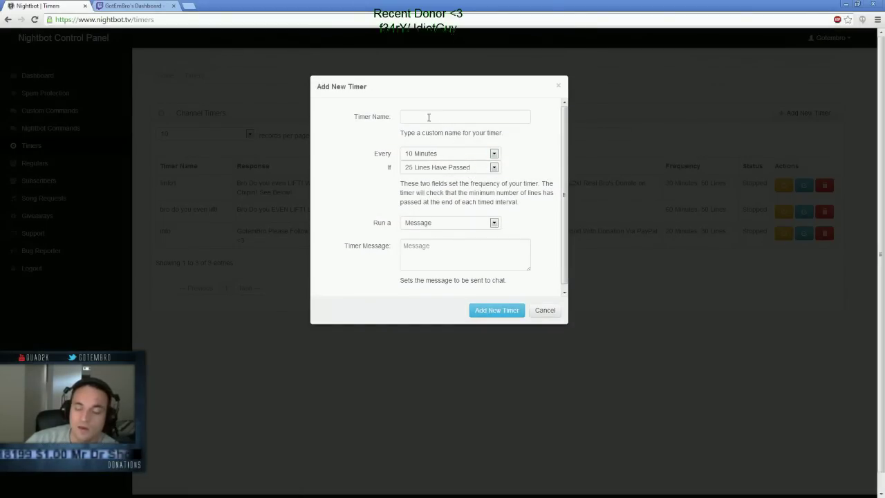
left_click(457, 154)
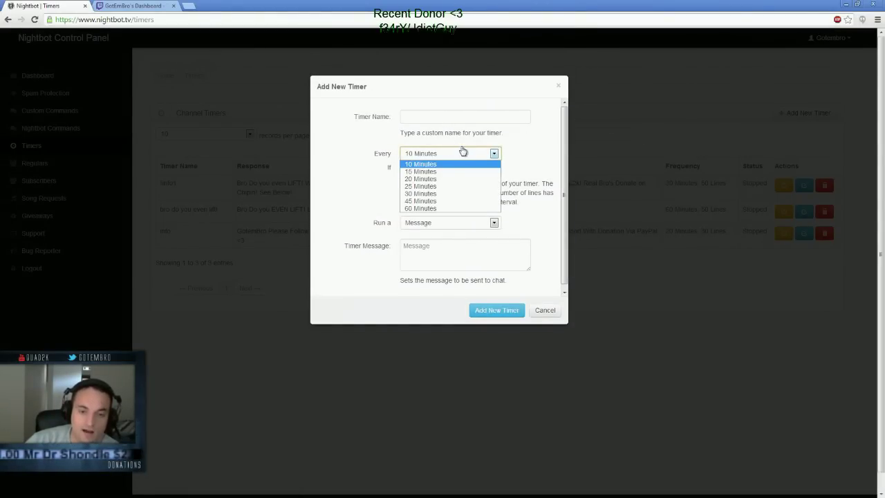
left_click(372, 171)
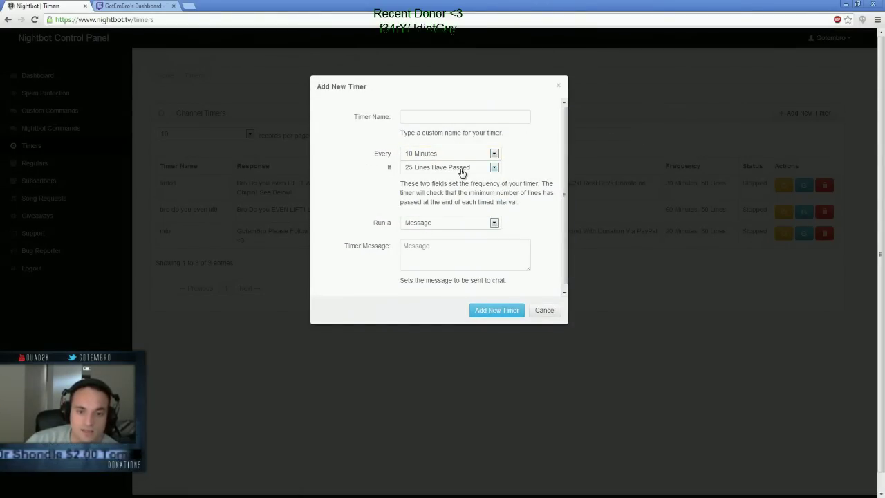
left_click(462, 170)
left_click(333, 173)
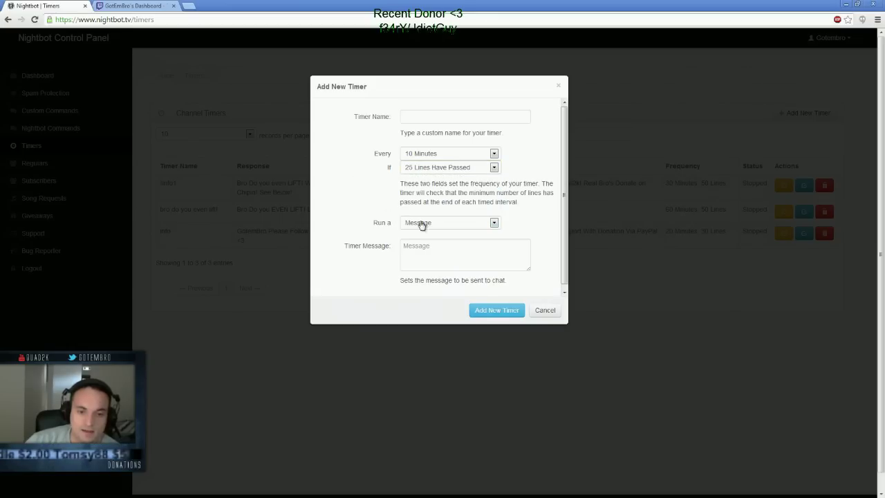
left_click(461, 228)
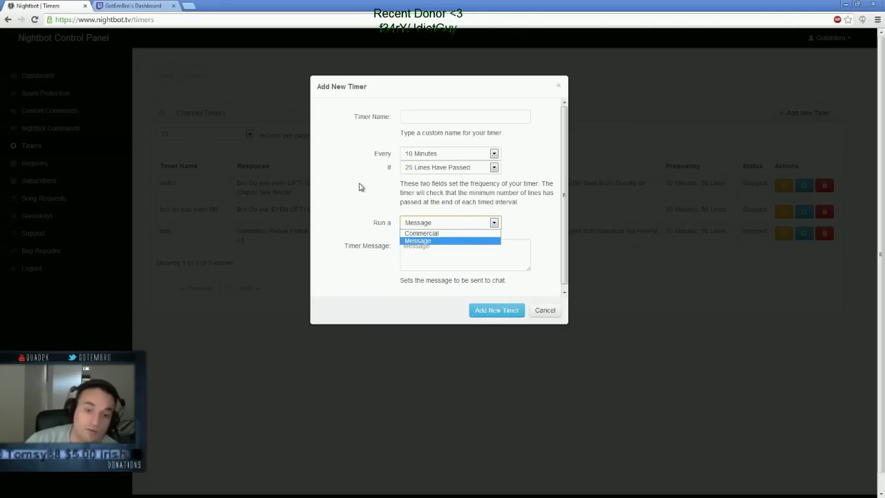
left_click(362, 189)
left_click(447, 223)
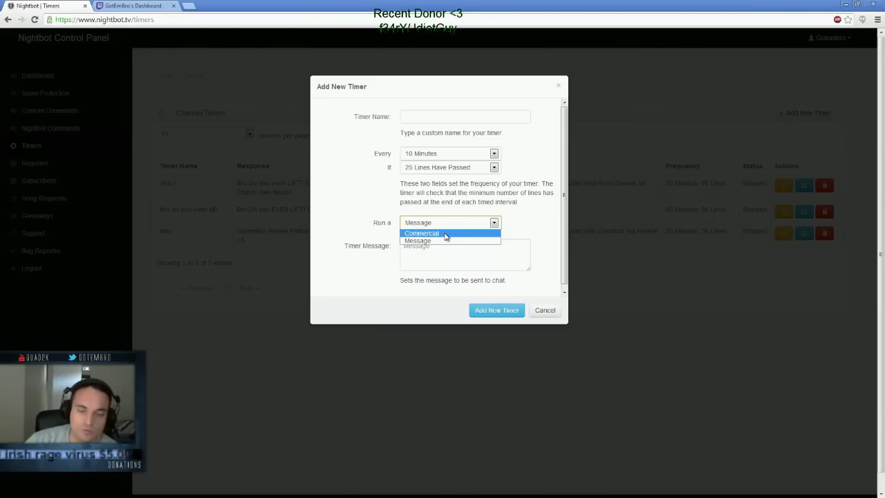
left_click(352, 166)
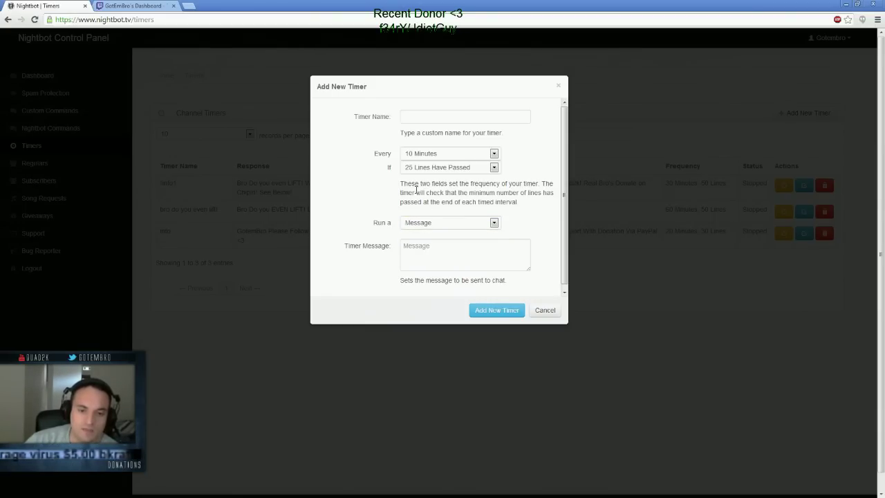
left_click(456, 224)
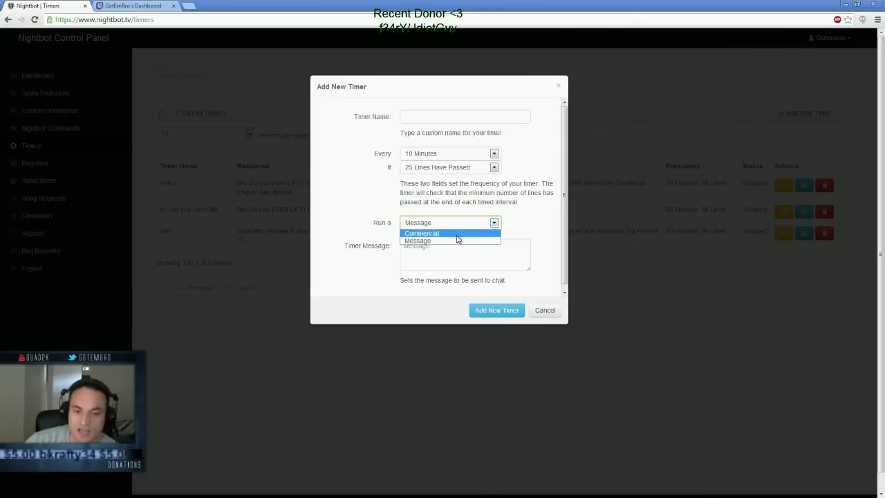
left_click(550, 209)
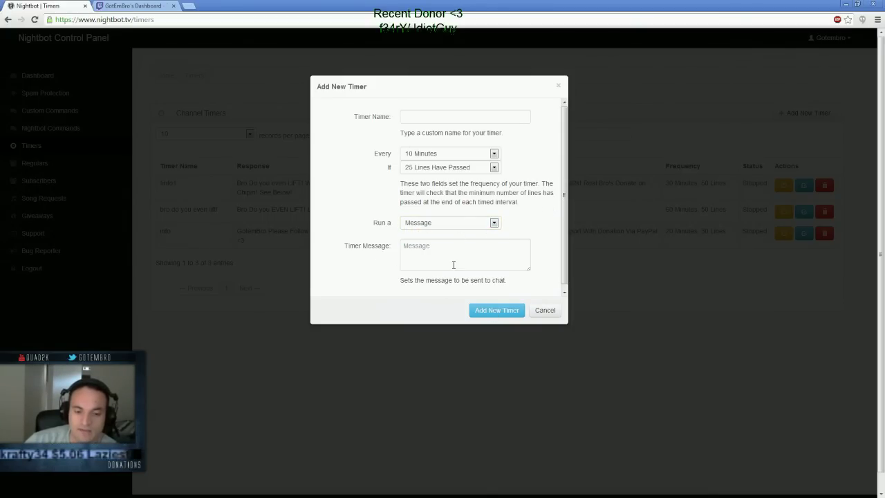
left_click(547, 311)
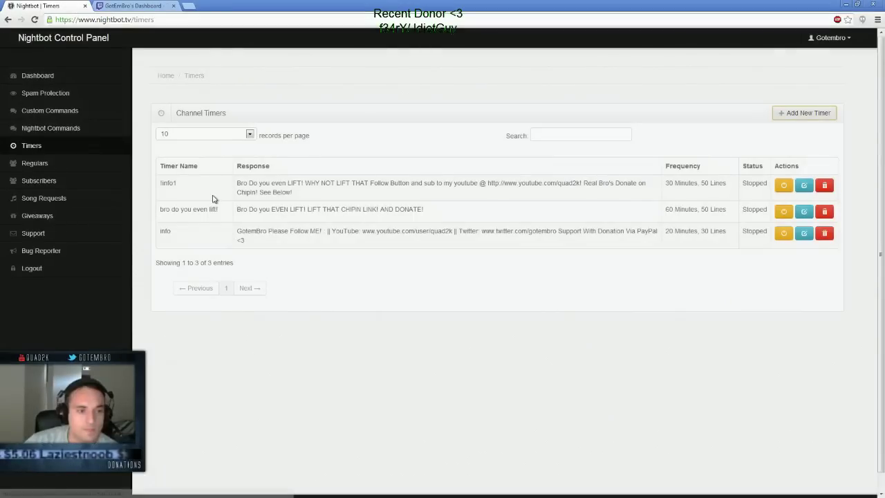
left_click(42, 166)
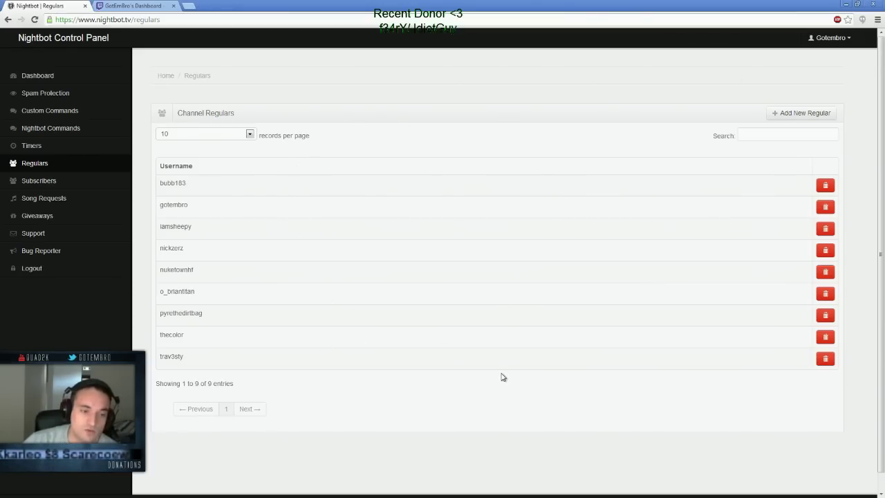
Authorize Nightbot on Twitch for subscriber-list access, which returns a contributors-only notice.
left_click(72, 182)
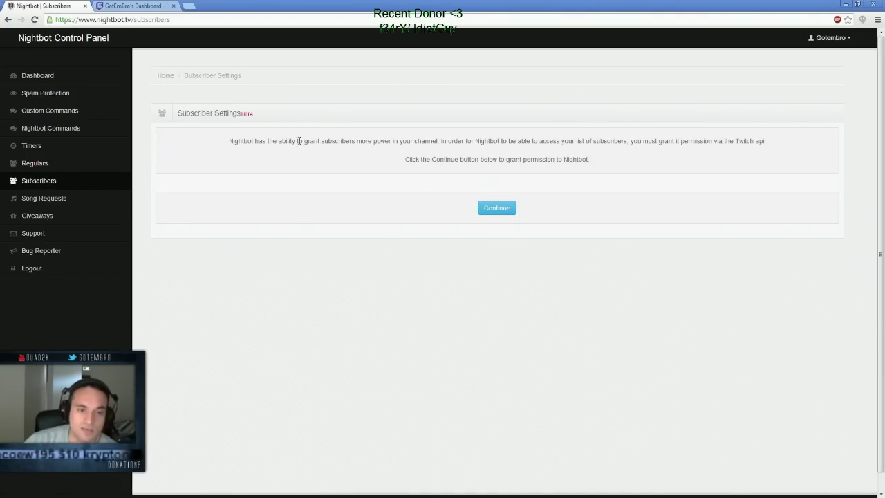
left_click_drag(234, 141, 609, 153)
left_click(523, 170)
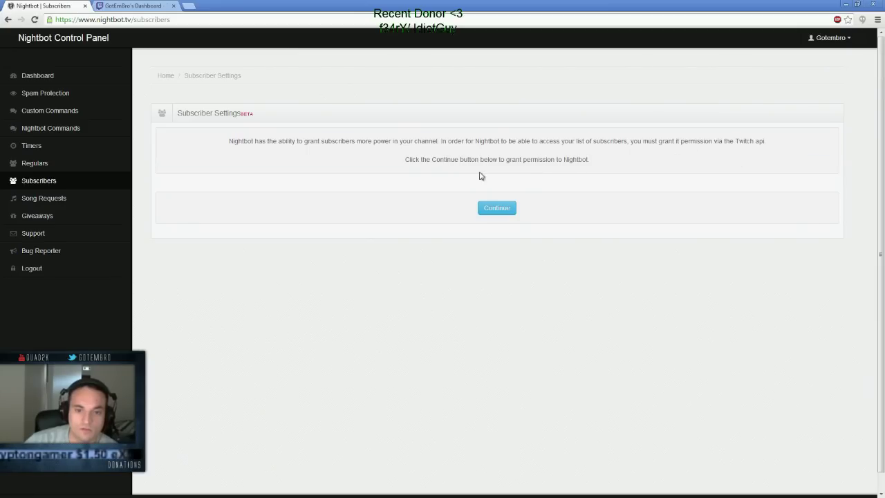
left_click(485, 207)
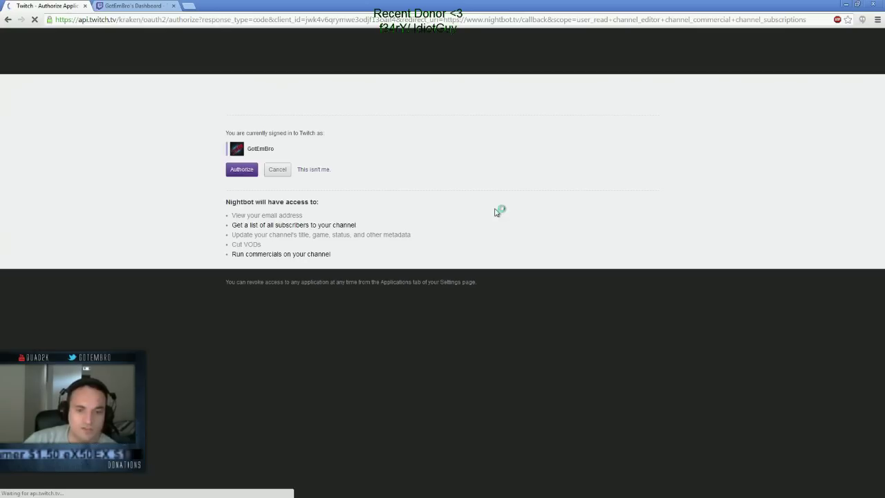
left_click(241, 169)
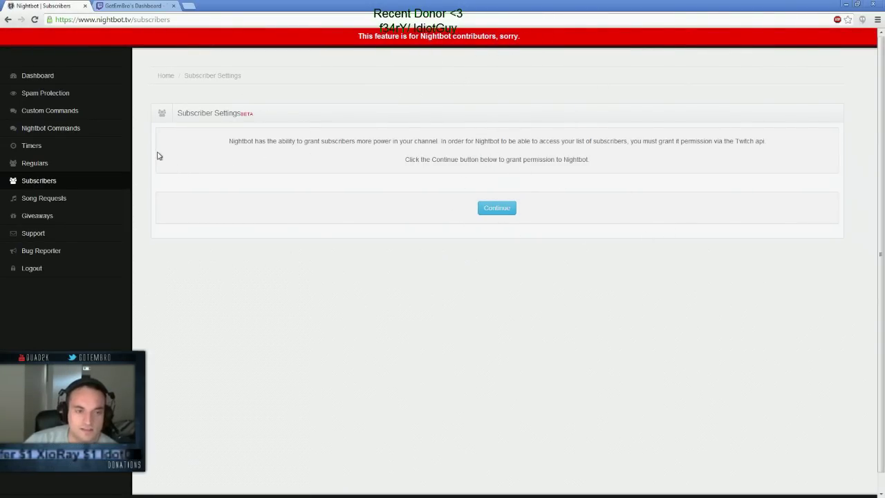
left_click(16, 199)
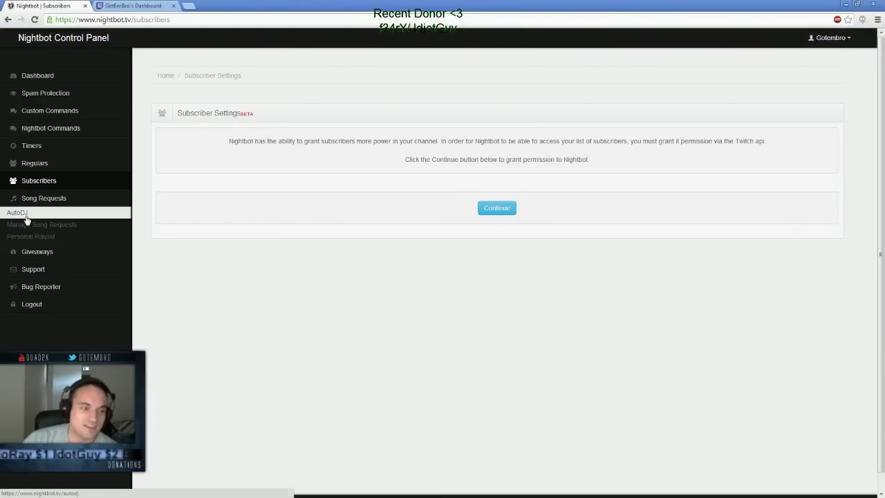
Pause the AutoDJ song at 00:00:01 and lower the player volume to 10.
left_click(25, 217)
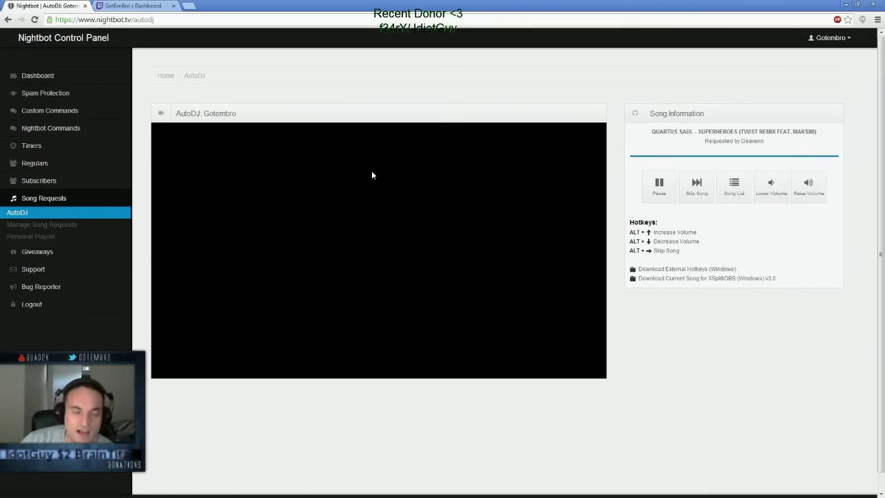
left_click(668, 186)
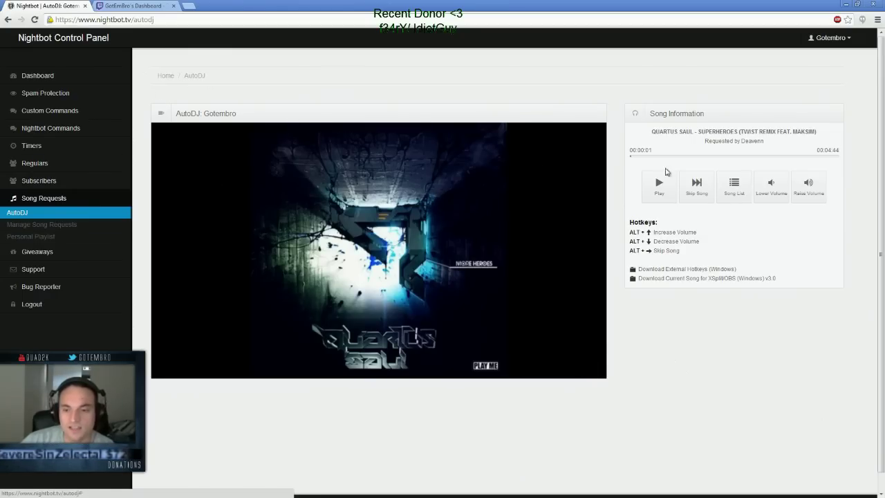
key("alt+Down")
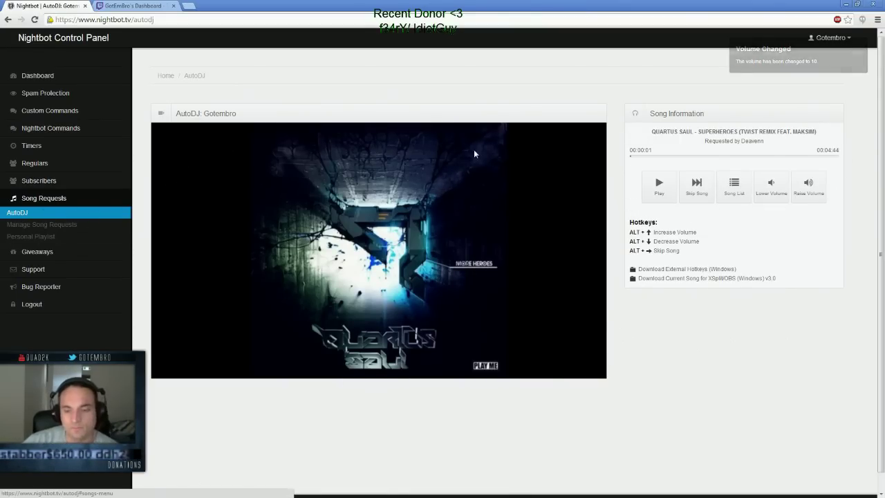
left_click_drag(66, 7, 103, 4)
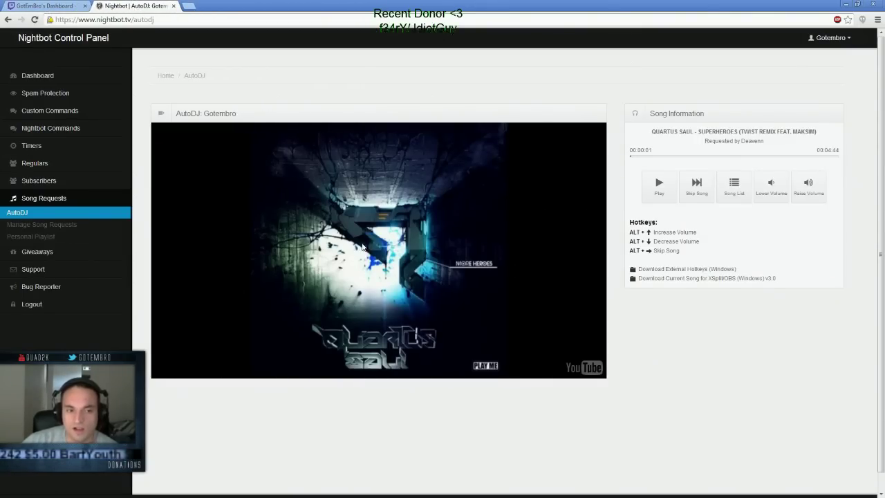
Open Add New Song on the request playlist and load youtube.com/quad2k in a new tab.
left_click(59, 224)
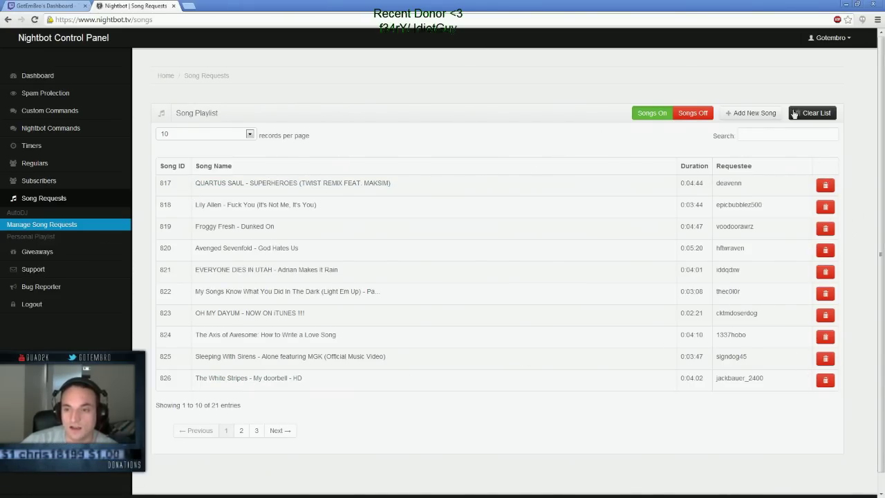
left_click(756, 114)
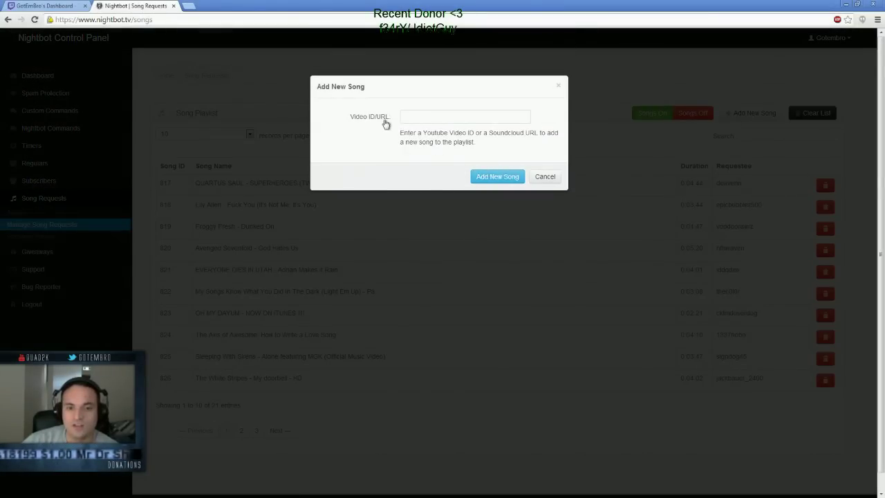
left_click(189, 5)
type("youtube.com/quad2k")
key("Return")
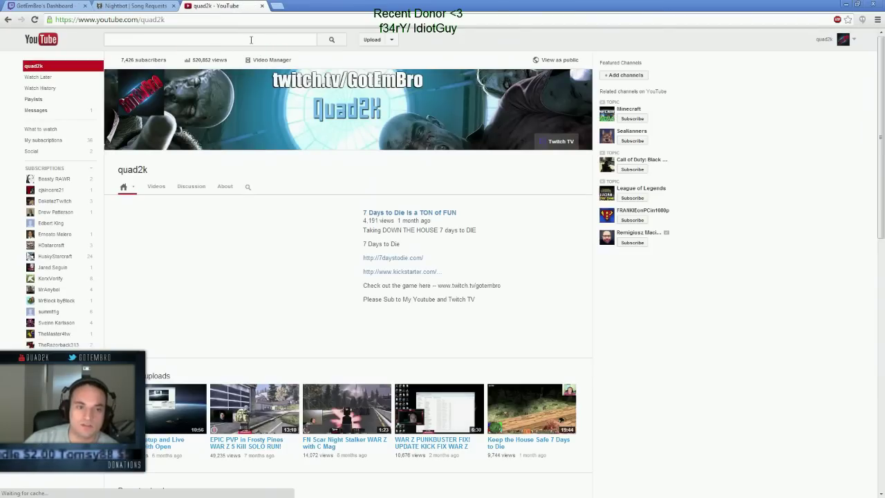
Search YouTube for 'roar', copy the Katy Perry - Roar (Official) video link, and close the tab.
left_click(251, 40)
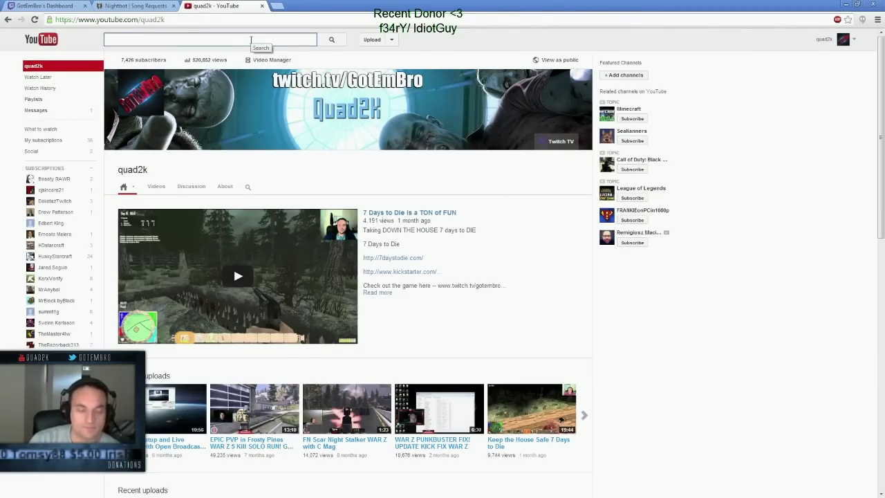
type("roar")
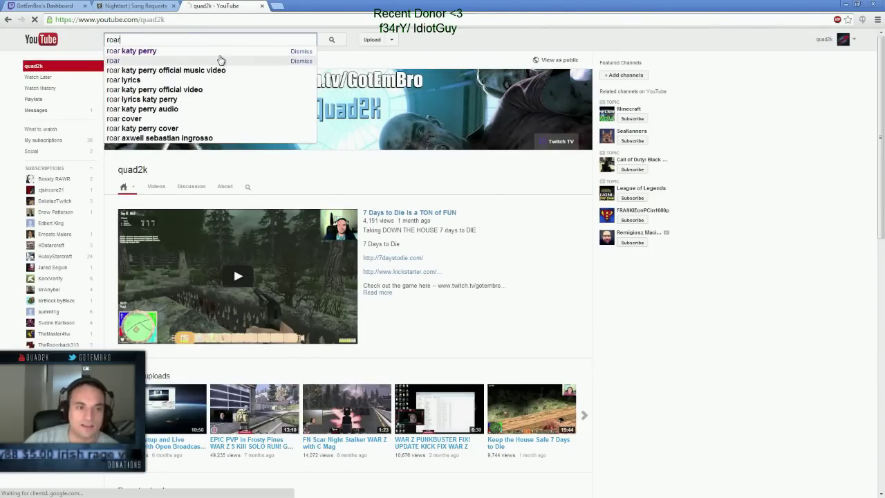
left_click(220, 60)
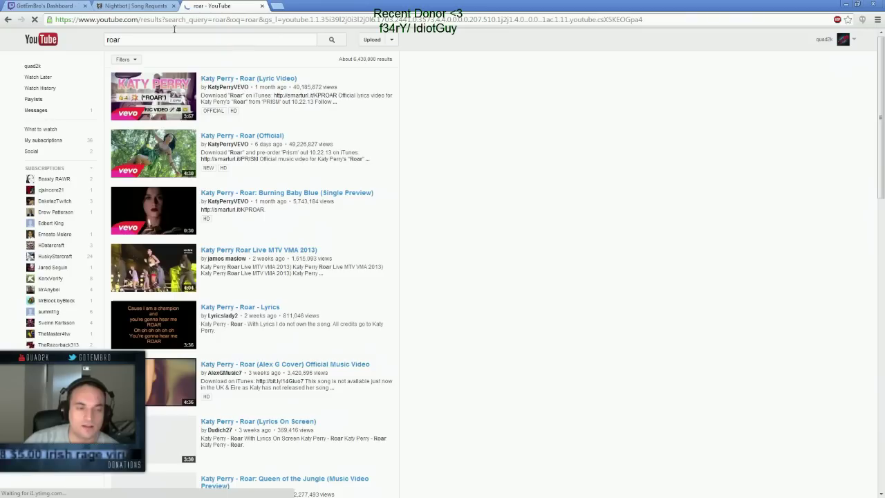
left_click(260, 138)
right_click(220, 24)
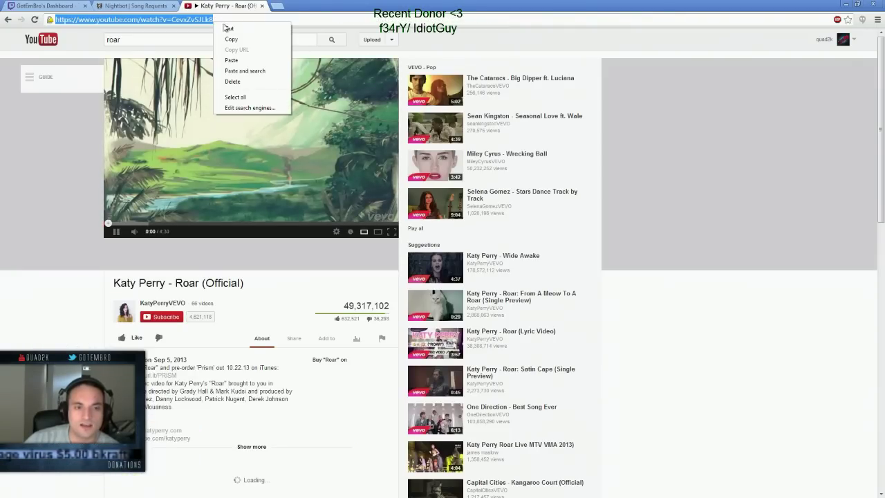
left_click(235, 39)
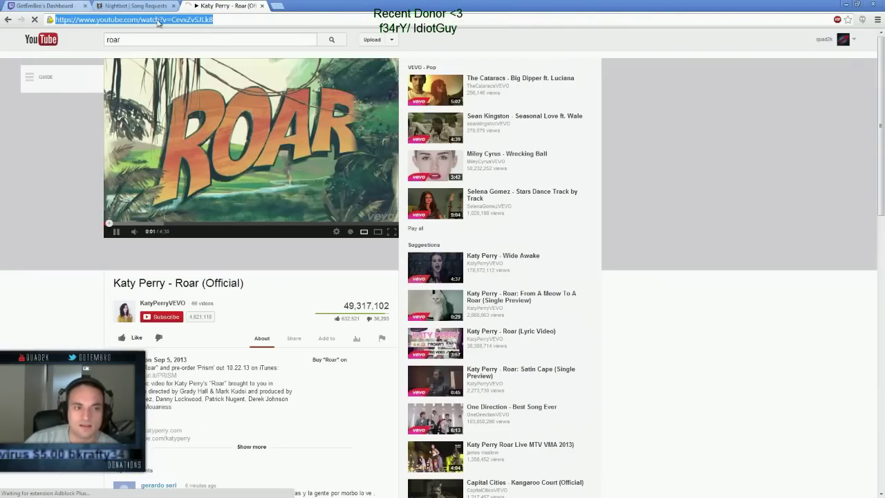
left_click(263, 6)
Paste the Roar link, trim it to the video id, and queue it as song 838.
left_click(437, 115)
key("ctrl+v")
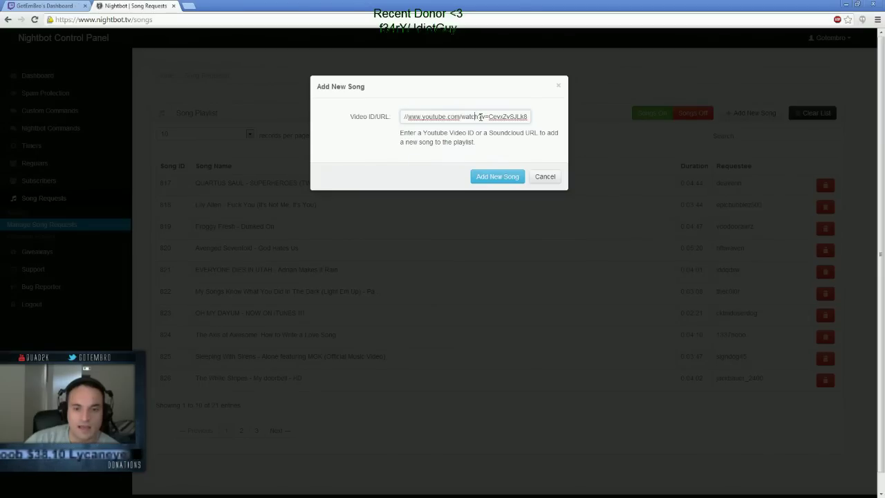
left_click_drag(418, 114, 401, 112)
key("BackSpace")
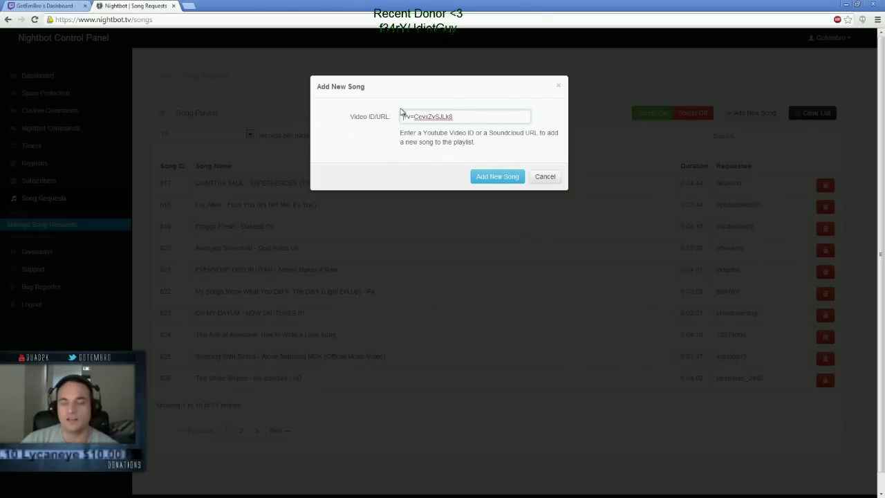
key("ctrl+a")
left_click(503, 178)
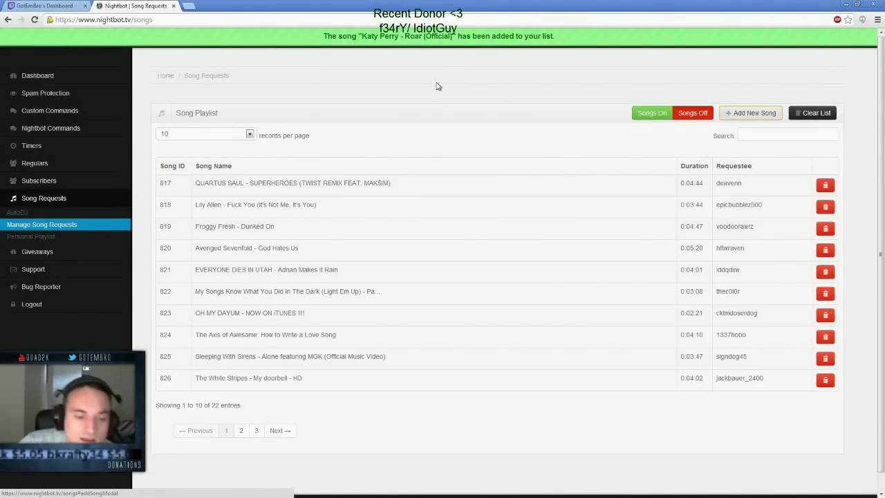
left_click(256, 430)
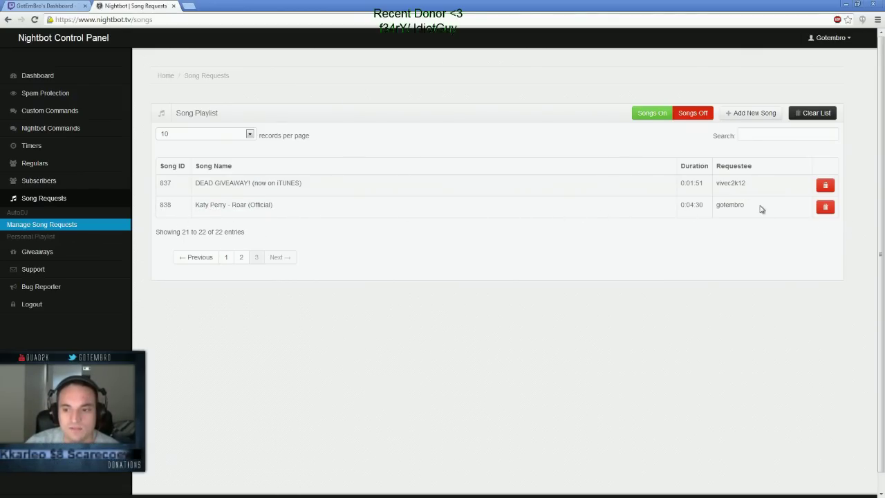
left_click(241, 257)
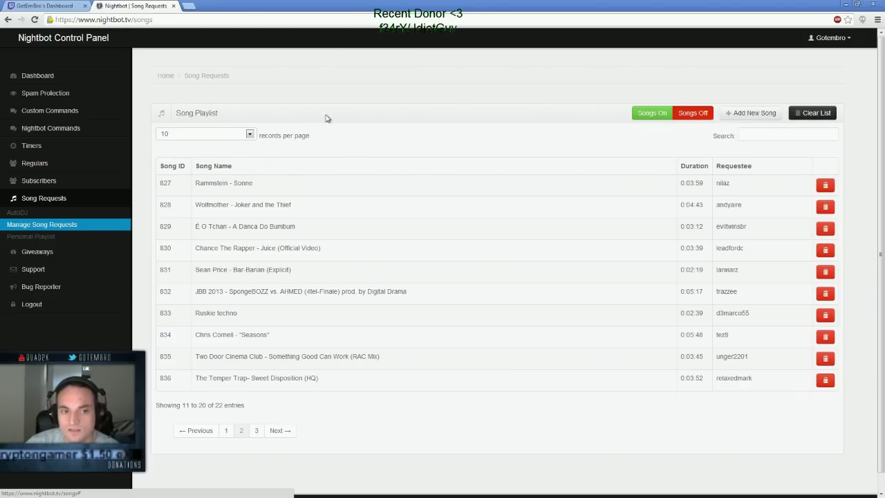
View the empty Personal Playlist, cancel its Add New Song form, then open Giveaways.
left_click(75, 236)
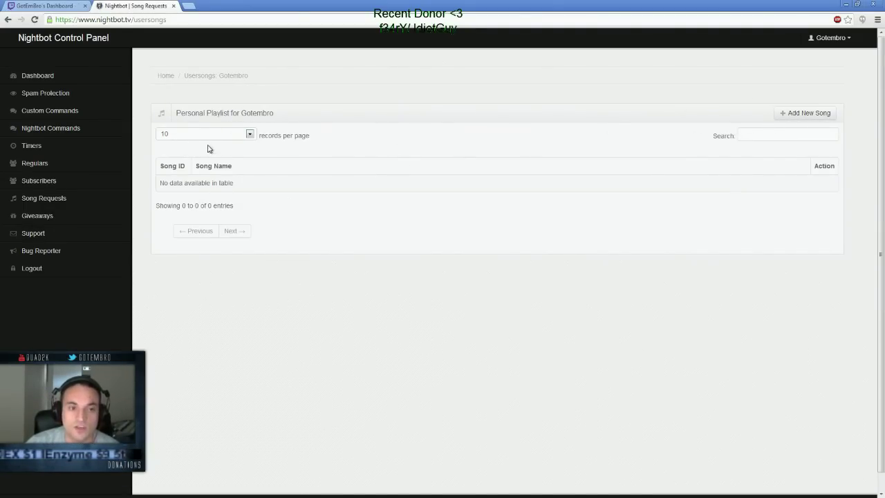
left_click(805, 113)
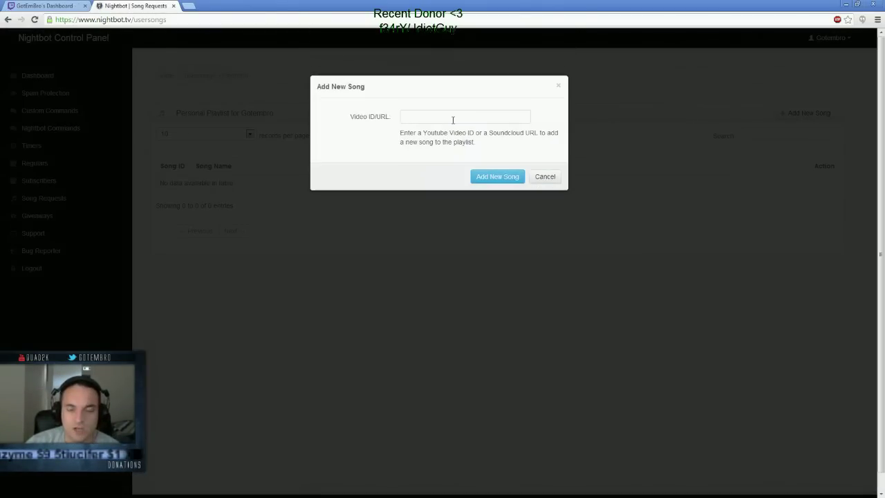
left_click(556, 179)
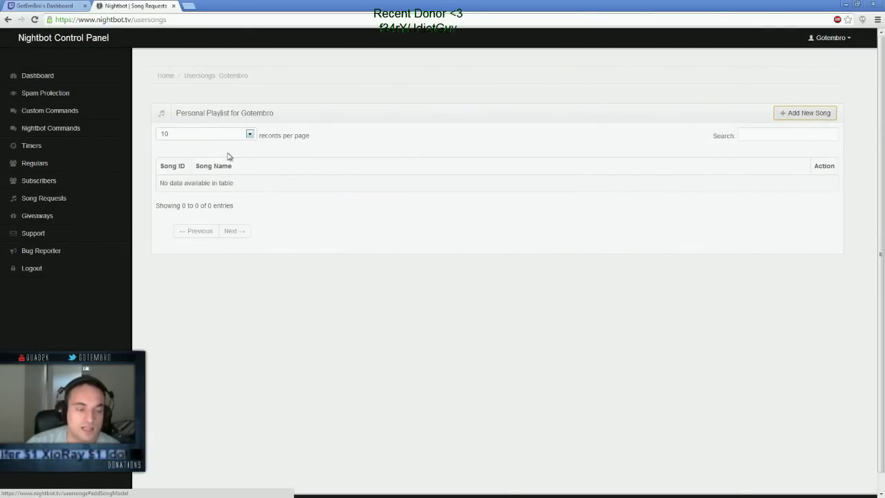
left_click(89, 213)
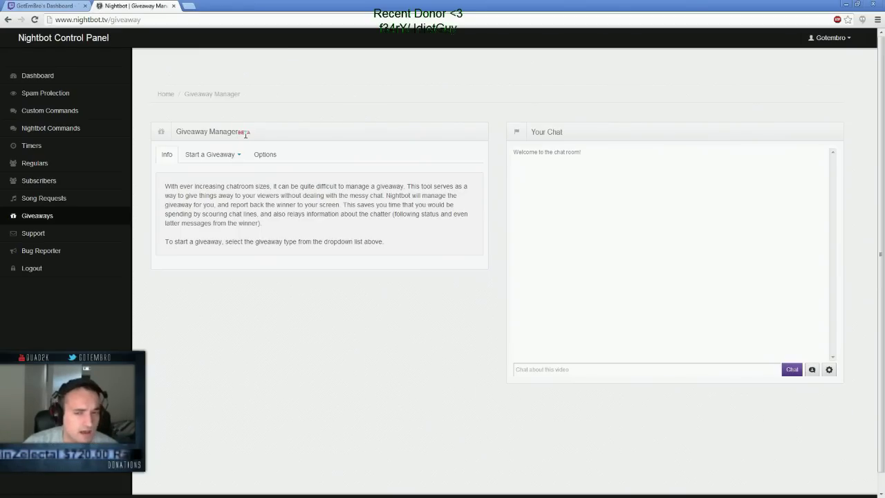
Preview the Nightbot giveaway panel in Twitch dashboard chat, then list the three giveaway types.
left_click(42, 6)
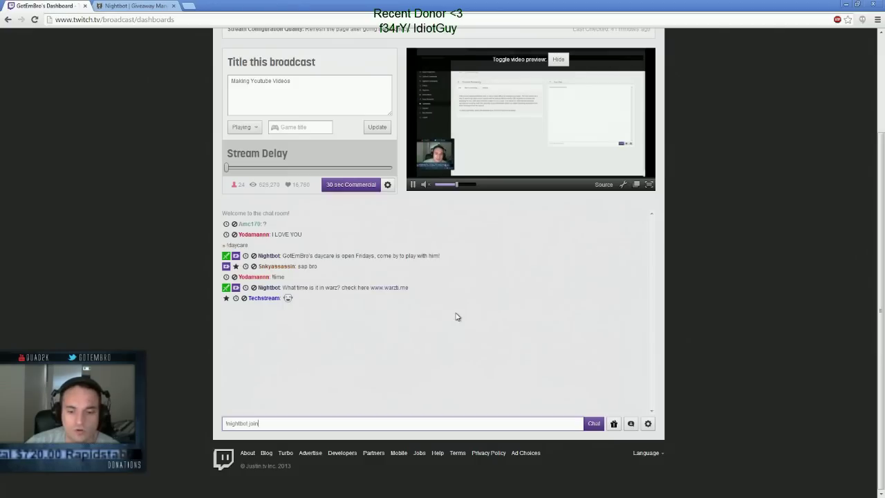
left_click(614, 425)
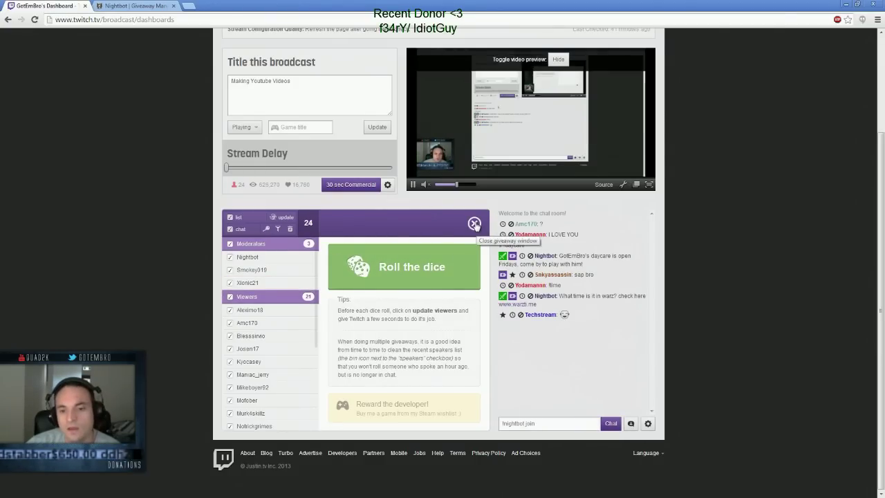
left_click(474, 223)
key("ctrl+Tab")
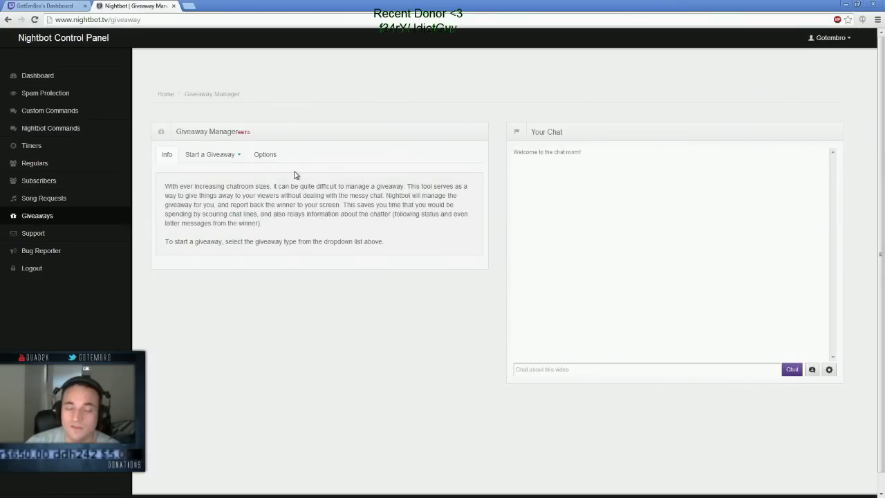
left_click(237, 158)
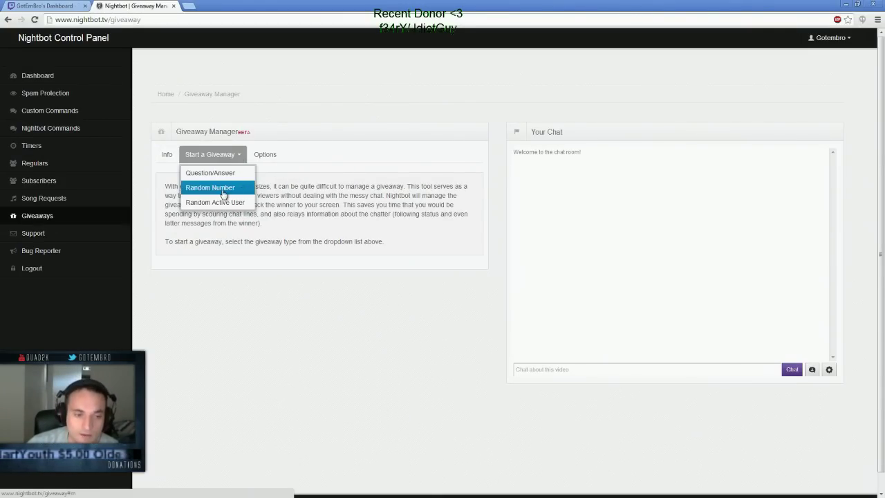
Restrict giveaway entry to Subscribers in the global options and save the settings.
left_click(263, 156)
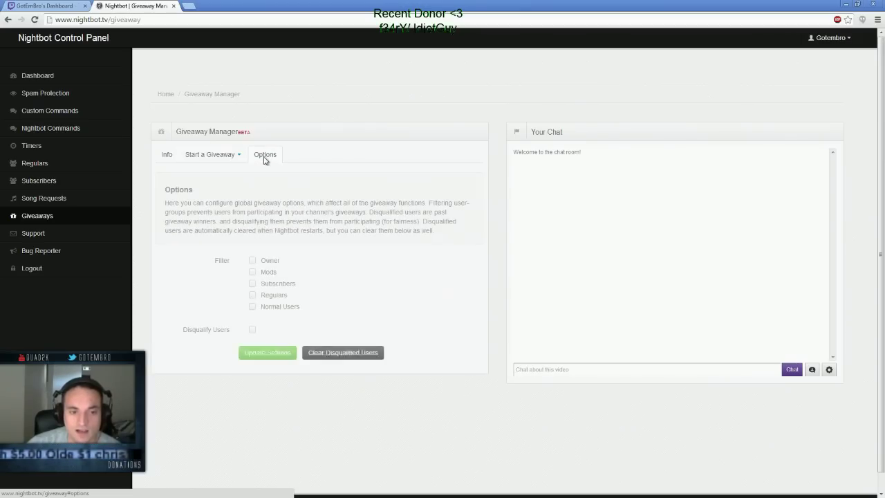
left_click(252, 284)
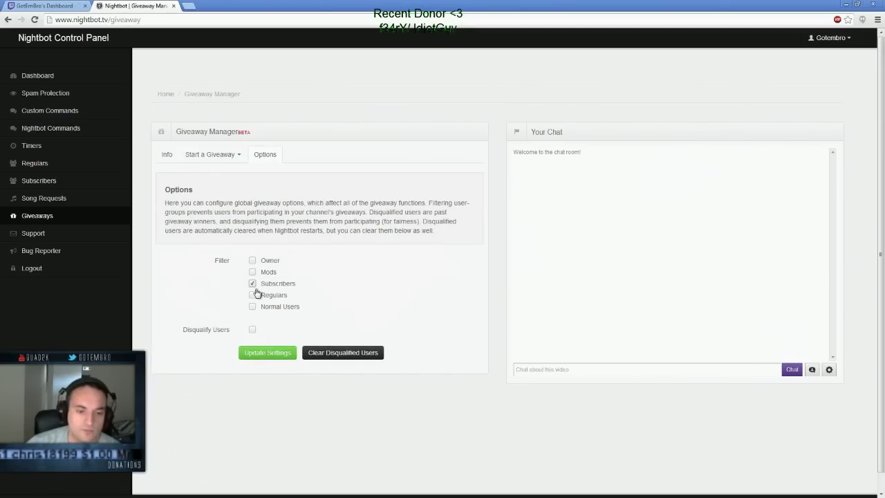
left_click(269, 354)
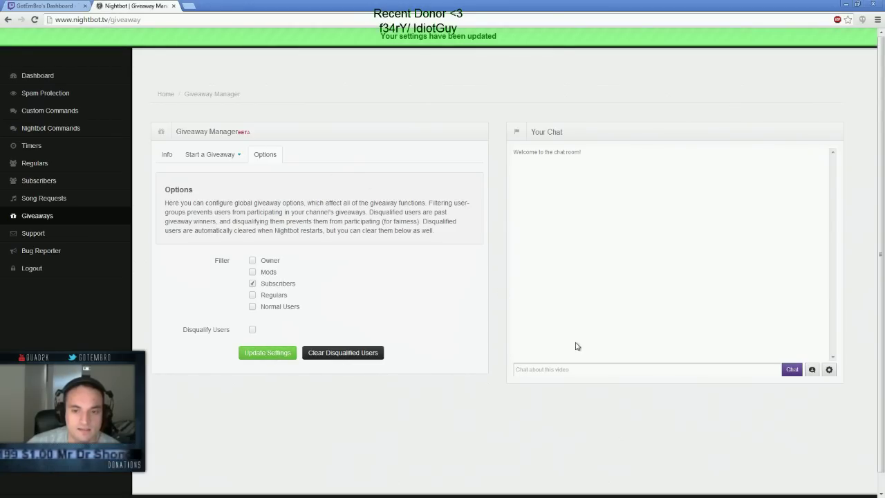
Start a Random Number giveaway.
left_click(209, 156)
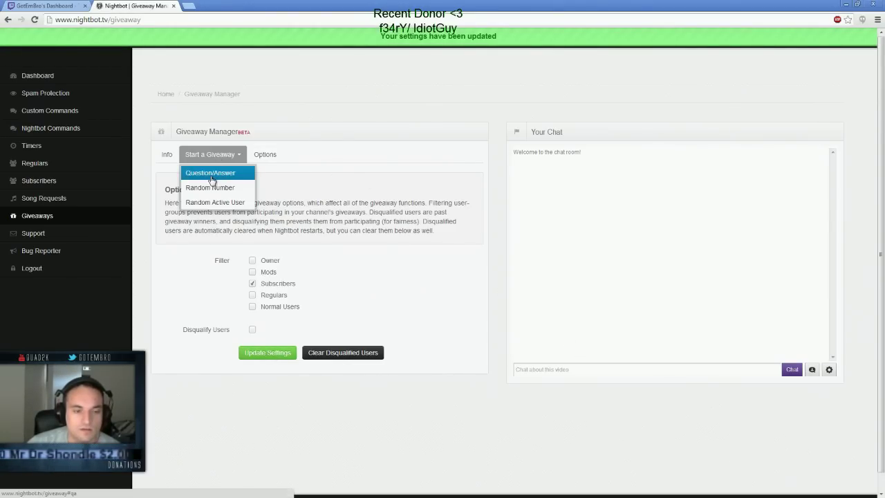
left_click(224, 188)
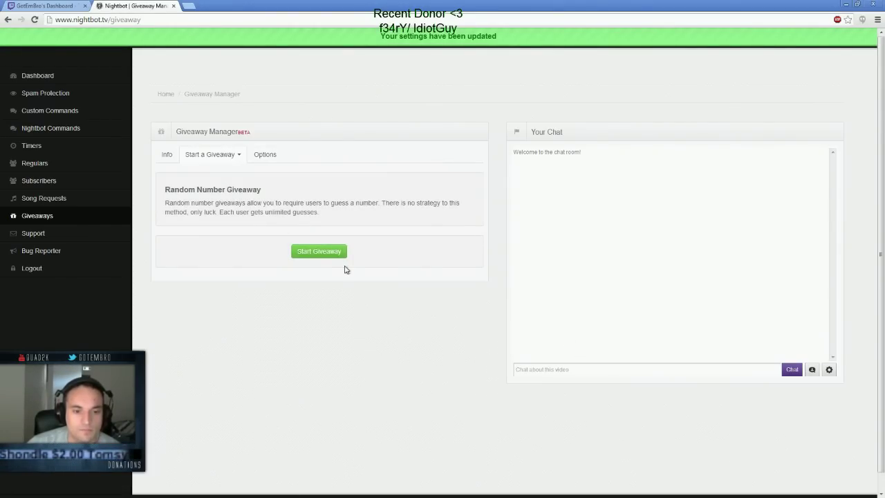
left_click(319, 252)
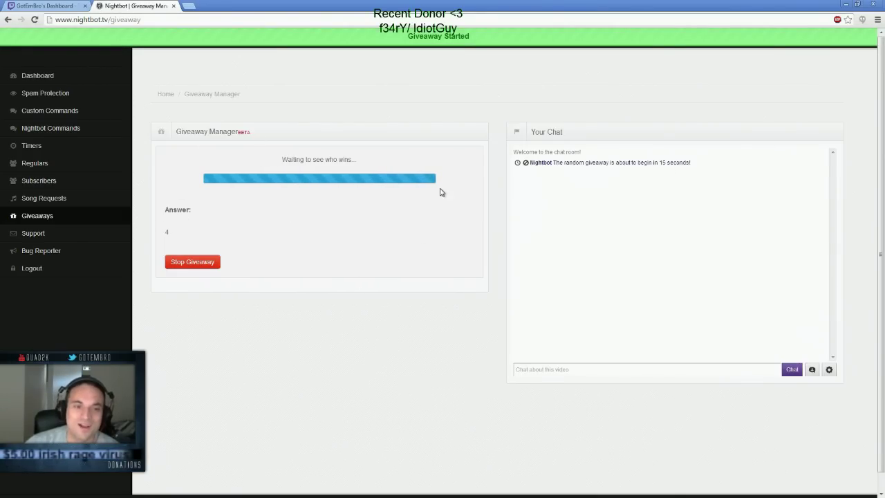
Send the guess 4 in chat to win the Random Number giveaway.
left_click(551, 370)
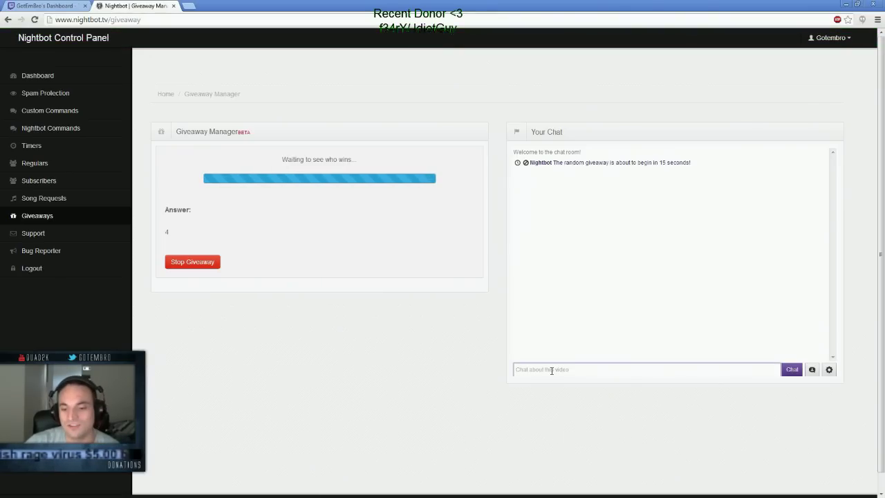
type("4")
key("Return")
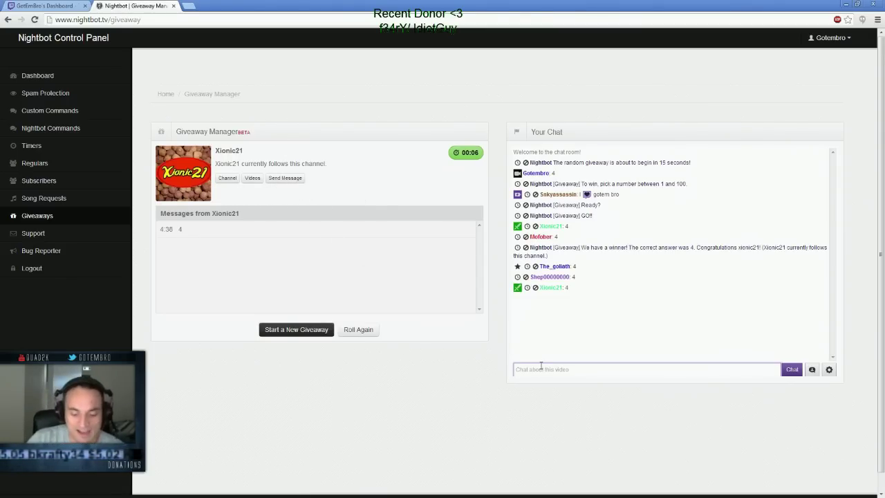
Post 'High Five' in chat.
type("High Five")
key("Return")
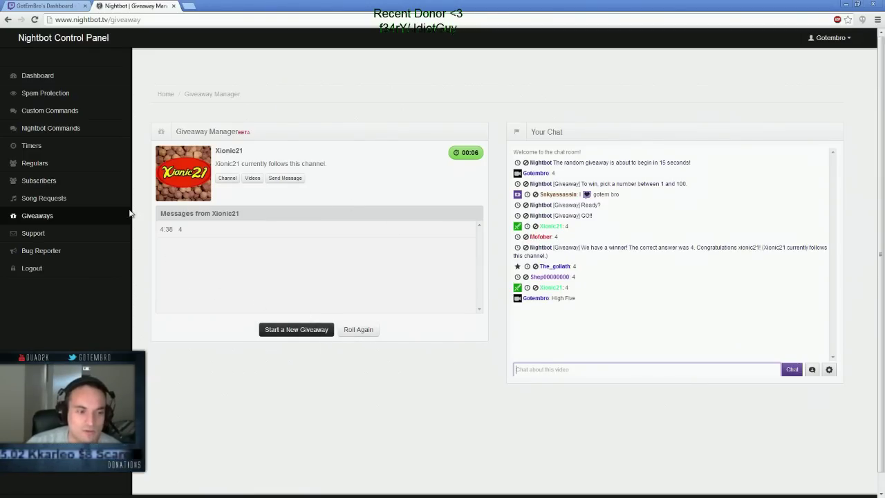
left_click(69, 234)
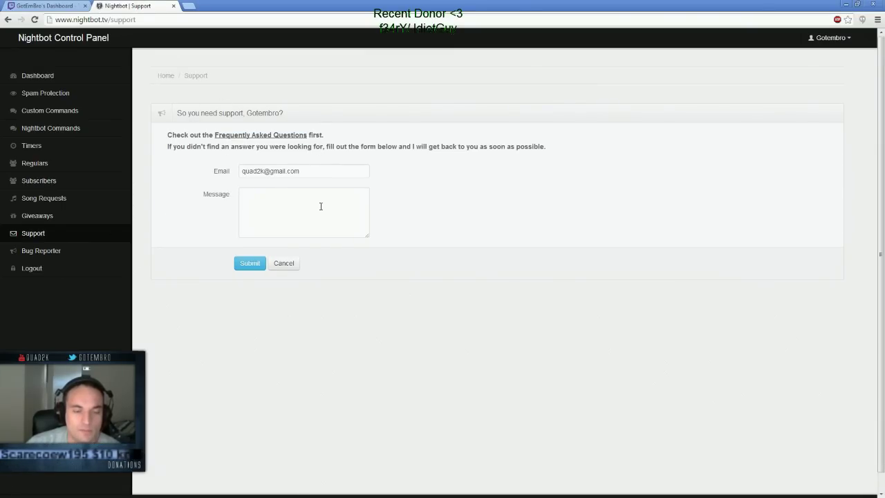
Return from the Support form to the Dashboard.
left_click(54, 75)
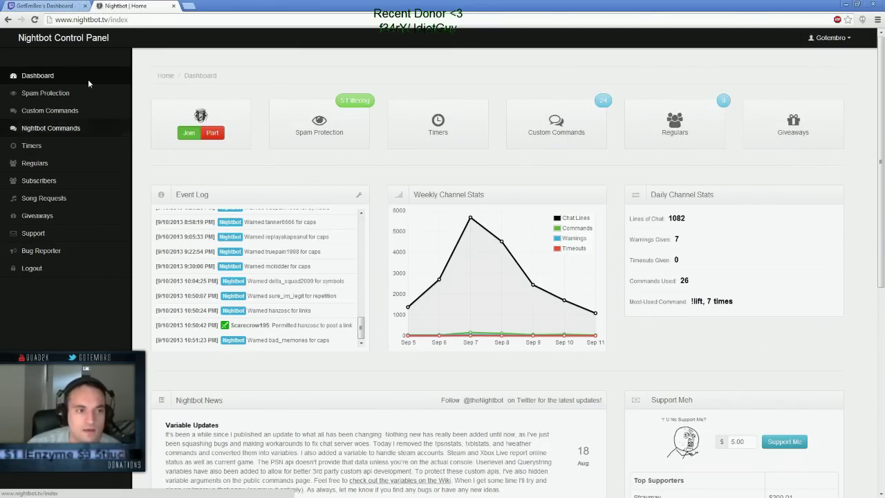
left_click(41, 5)
left_click(112, 9)
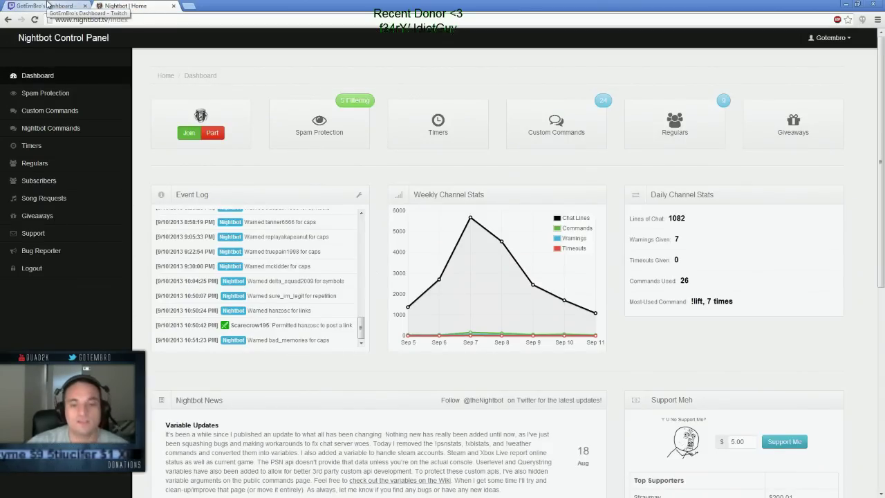